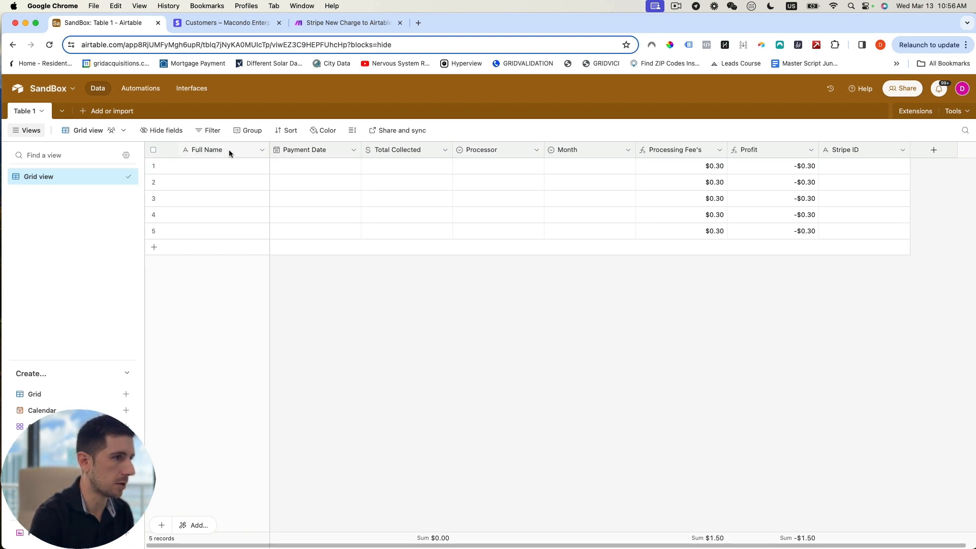
# Review the settings of the Full Name, Payment Date and Total Collected fields in Table 1
pyautogui.click(262, 150)
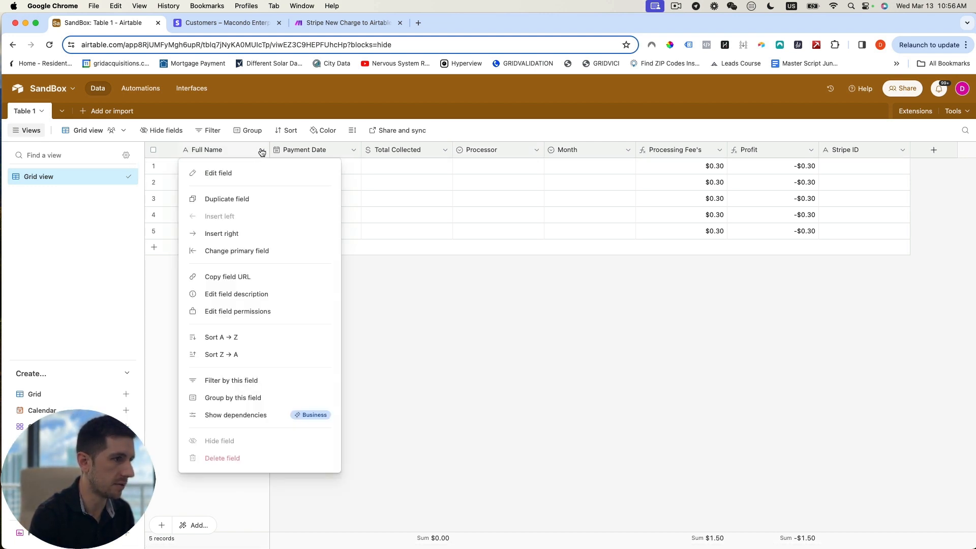
pyautogui.click(226, 173)
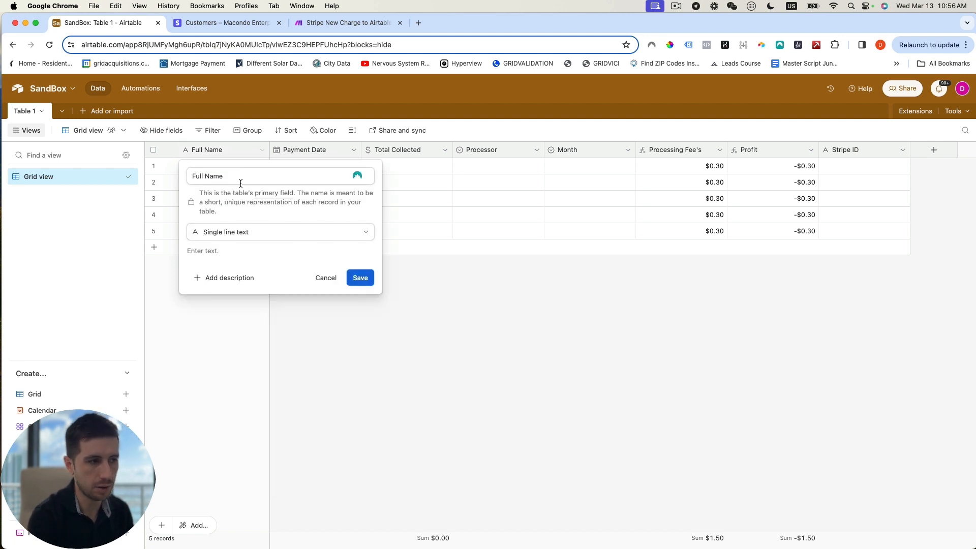
pyautogui.click(320, 279)
pyautogui.click(354, 150)
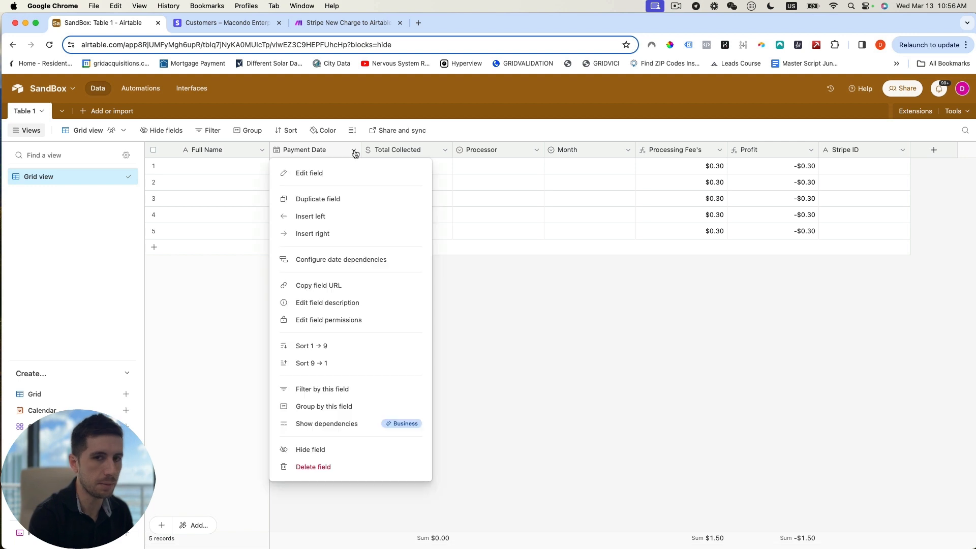
pyautogui.click(326, 173)
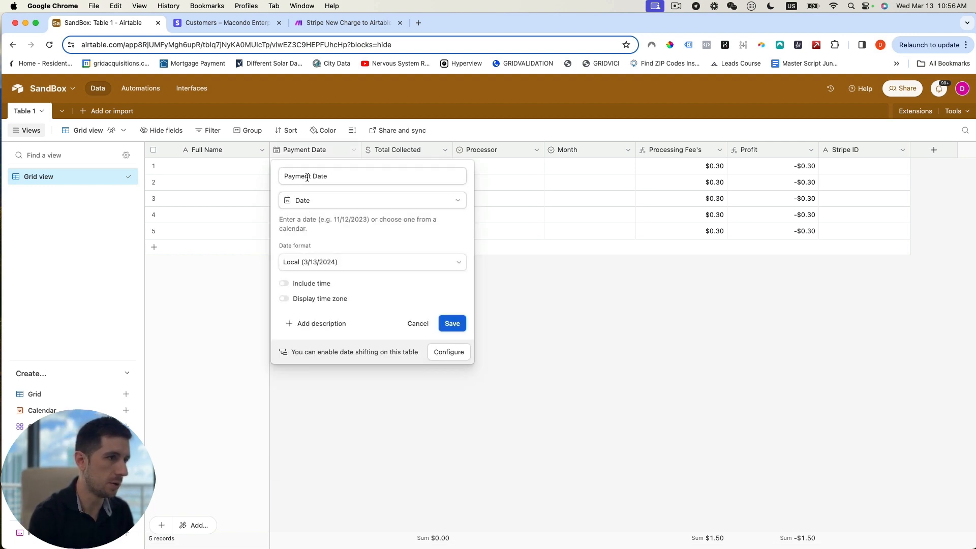
pyautogui.click(509, 304)
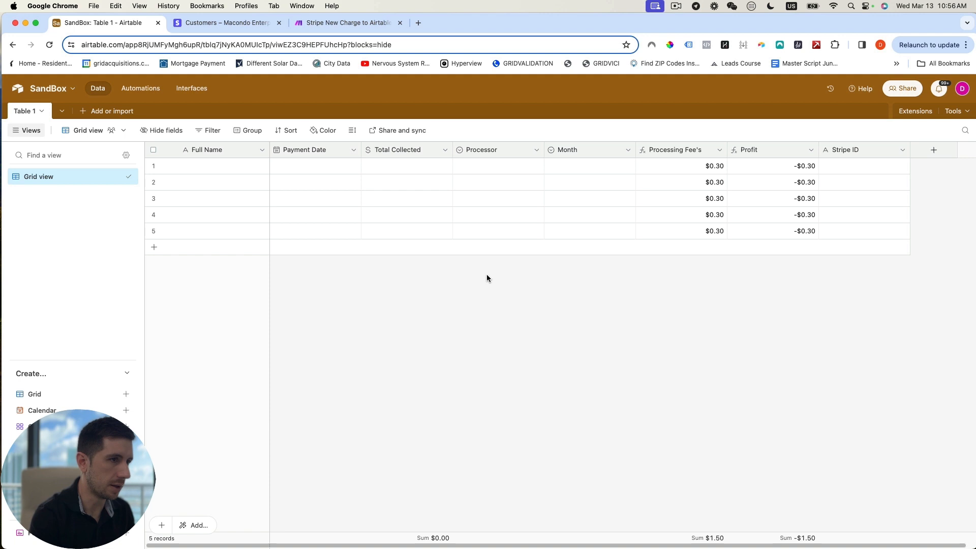
pyautogui.click(444, 150)
pyautogui.click(396, 173)
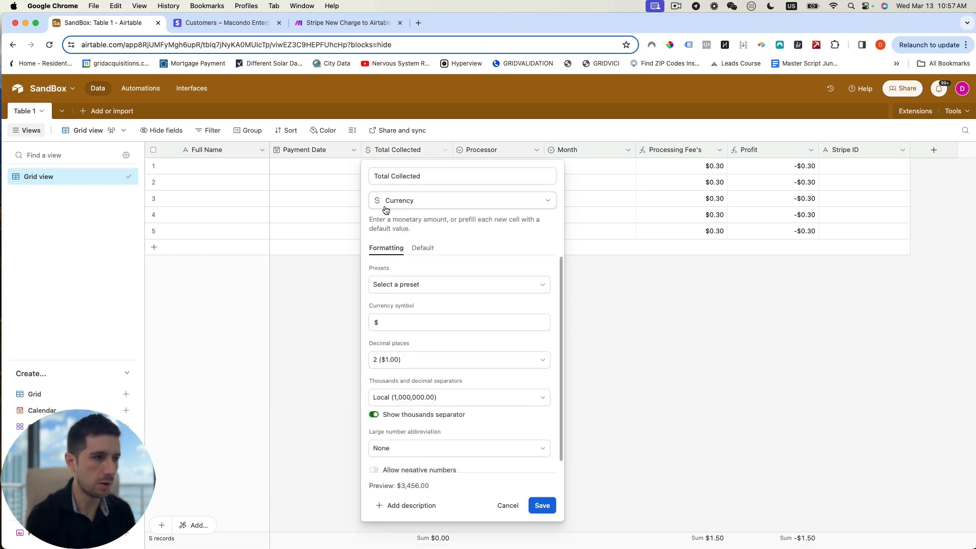
pyautogui.click(638, 332)
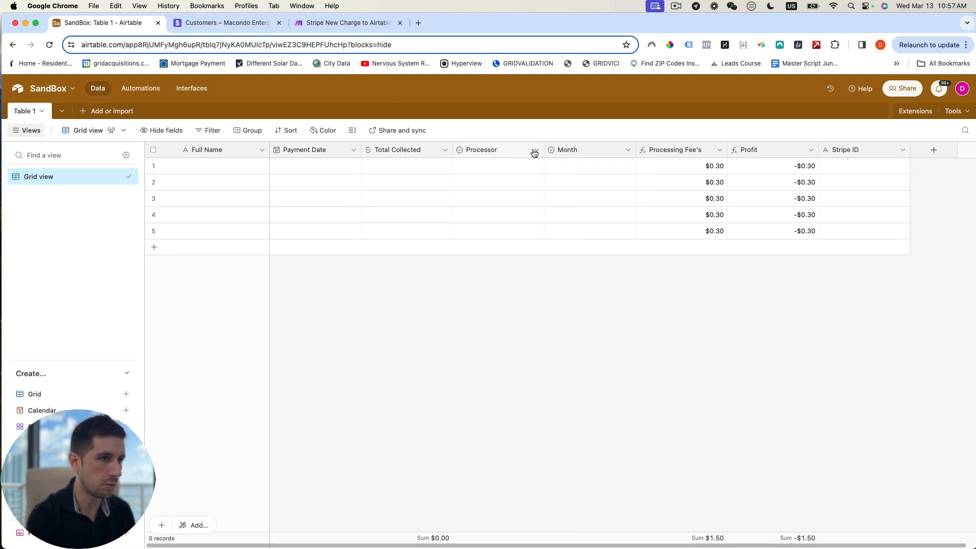
# Review the single select options of the Processor and Month fields
pyautogui.click(536, 150)
pyautogui.click(489, 175)
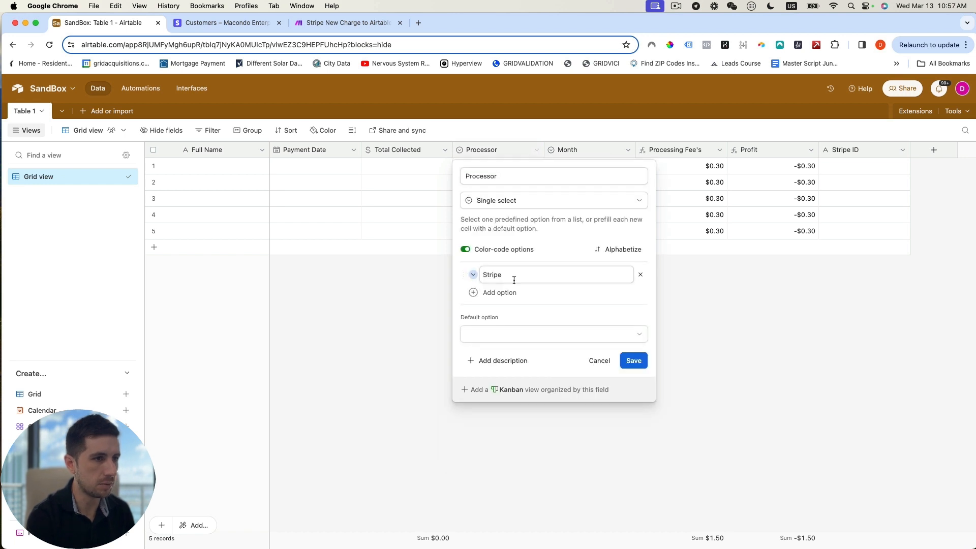
pyautogui.click(634, 361)
pyautogui.click(630, 151)
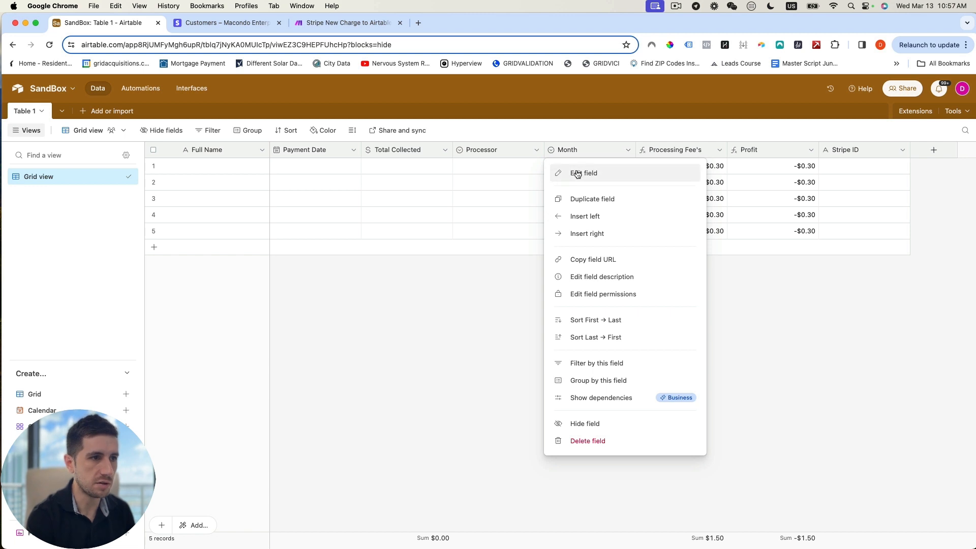
pyautogui.click(583, 178)
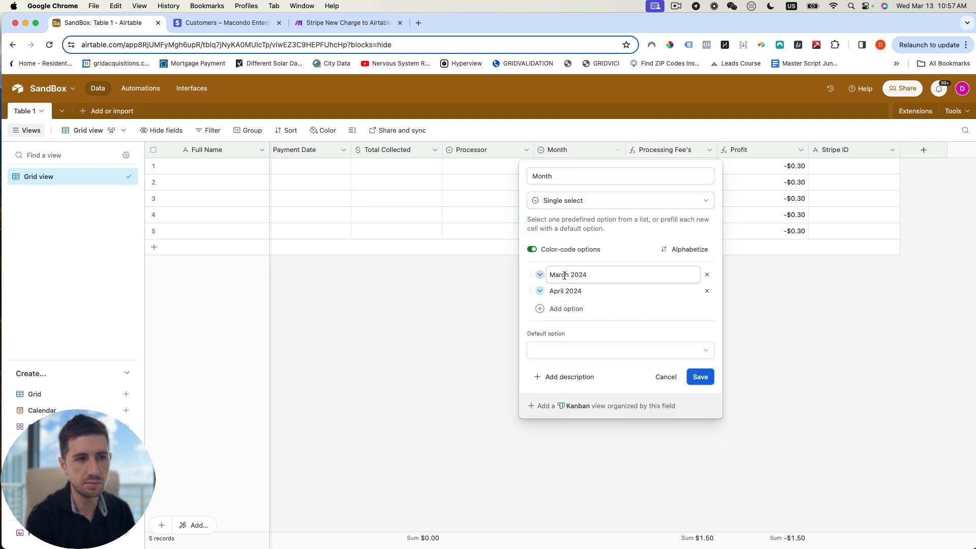
pyautogui.click(745, 314)
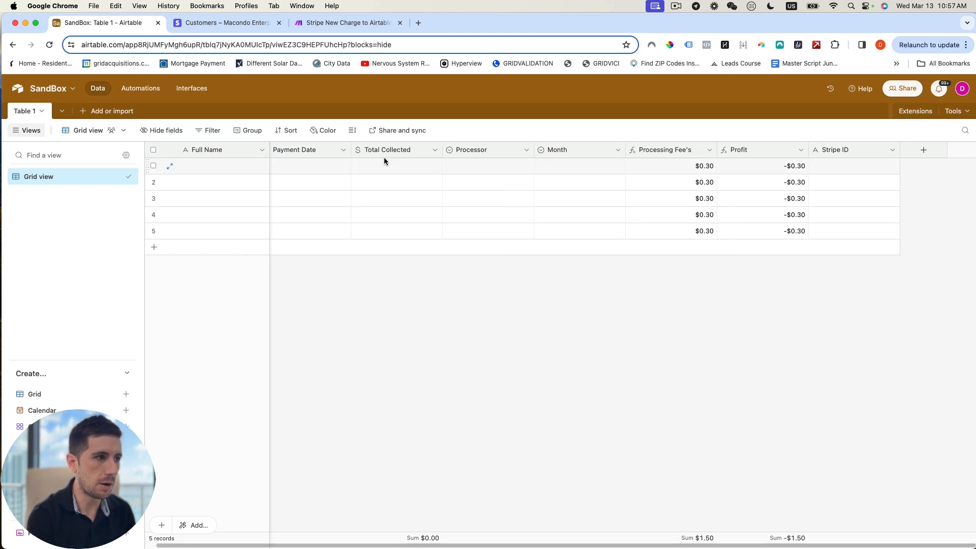
# Group the records in the grid view by the Month field
pyautogui.click(234, 131)
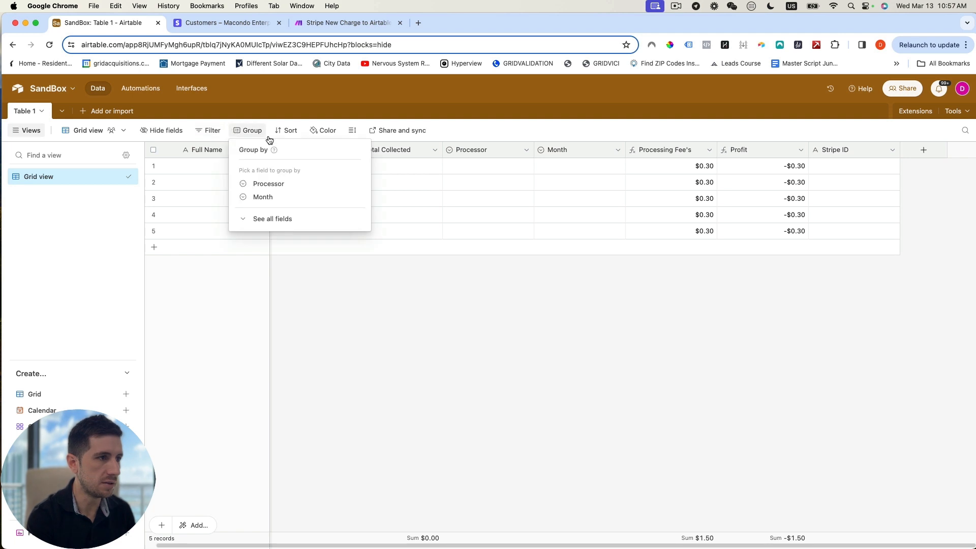
pyautogui.click(269, 197)
pyautogui.click(178, 155)
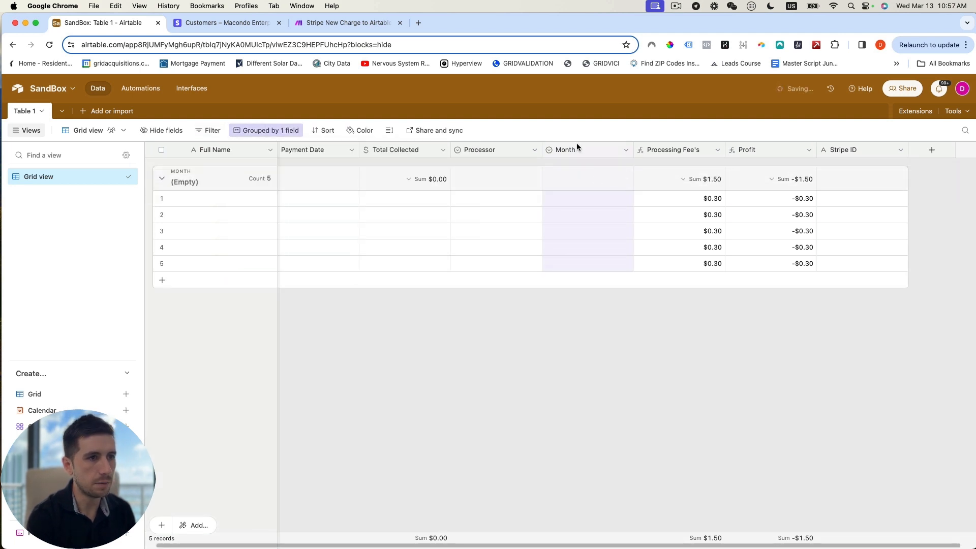
# Examine the formula that calculates the Processing Fee's field
pyautogui.click(716, 151)
pyautogui.click(672, 173)
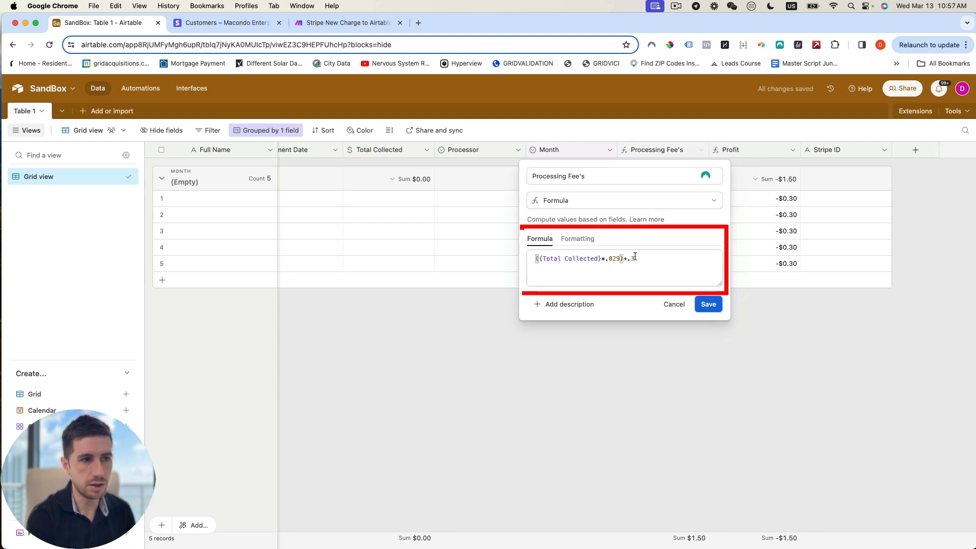
pyautogui.click(553, 265)
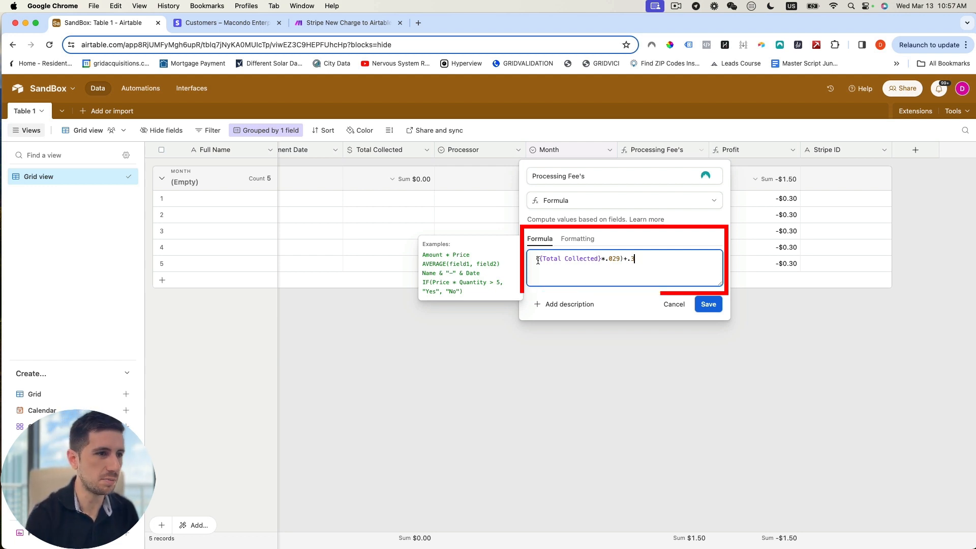
pyautogui.click(712, 307)
pyautogui.click(945, 106)
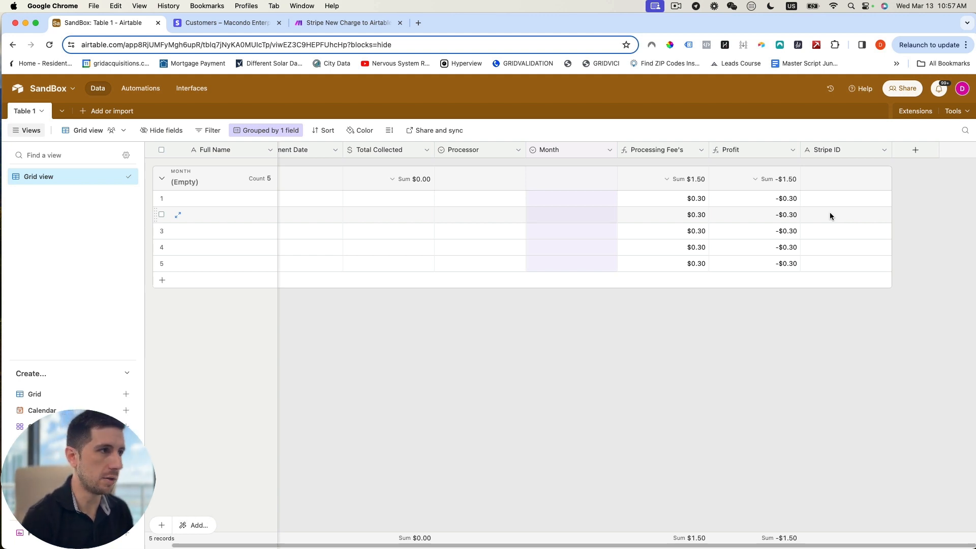
# Switch to the Stripe dashboard and examine the form for adding a product to the product catalog
pyautogui.click(200, 22)
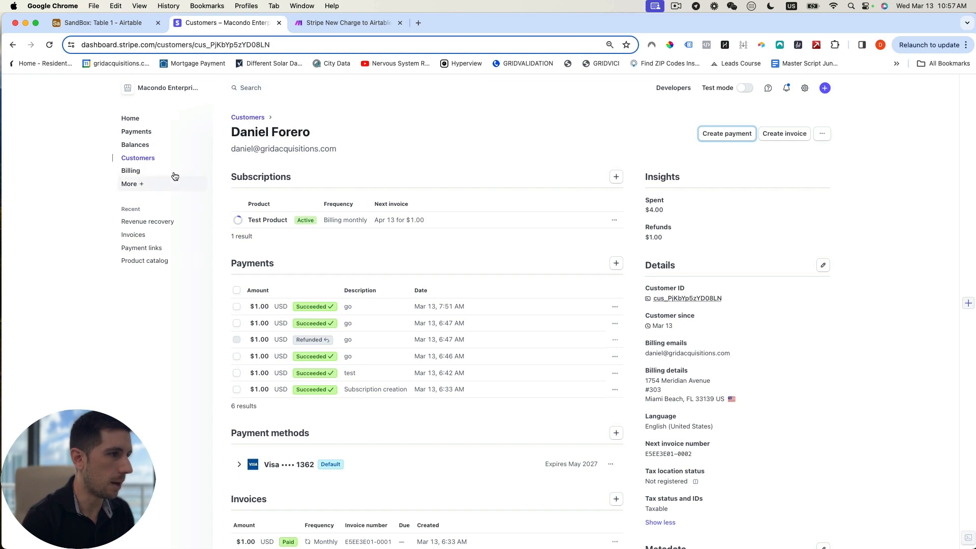
pyautogui.click(137, 184)
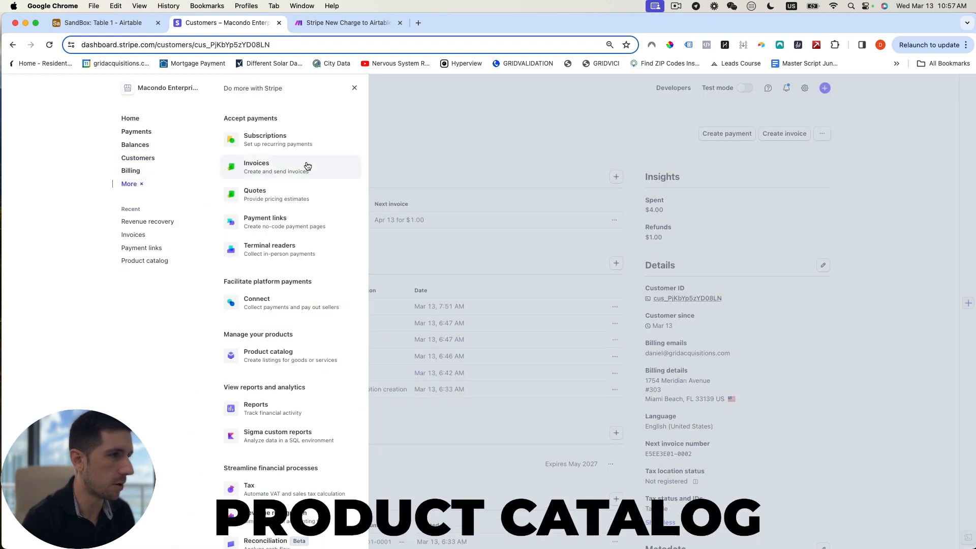
pyautogui.click(270, 354)
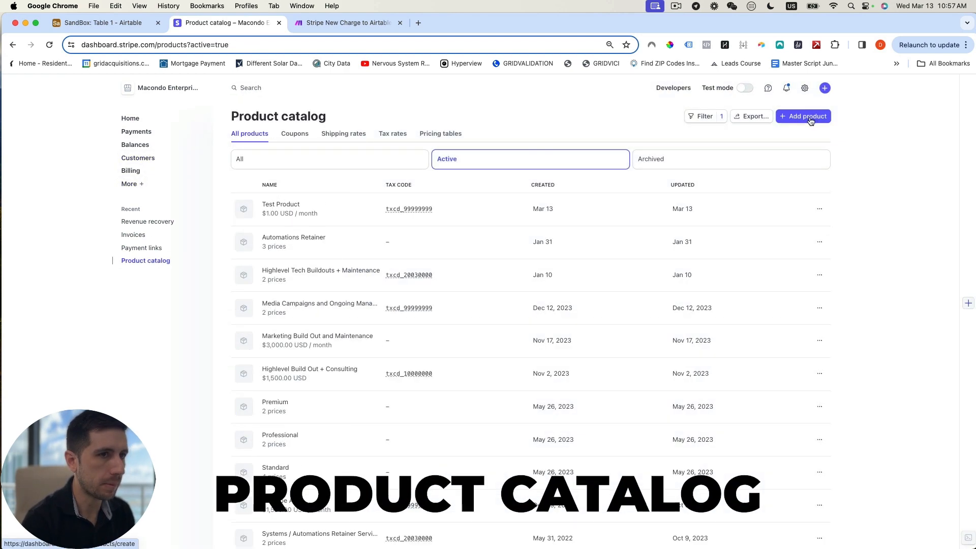
pyautogui.click(808, 117)
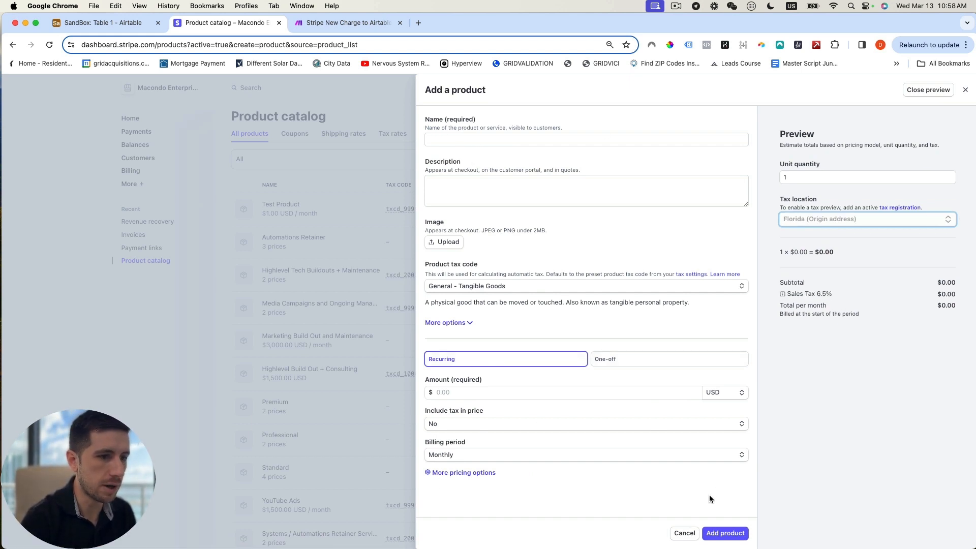
pyautogui.click(684, 532)
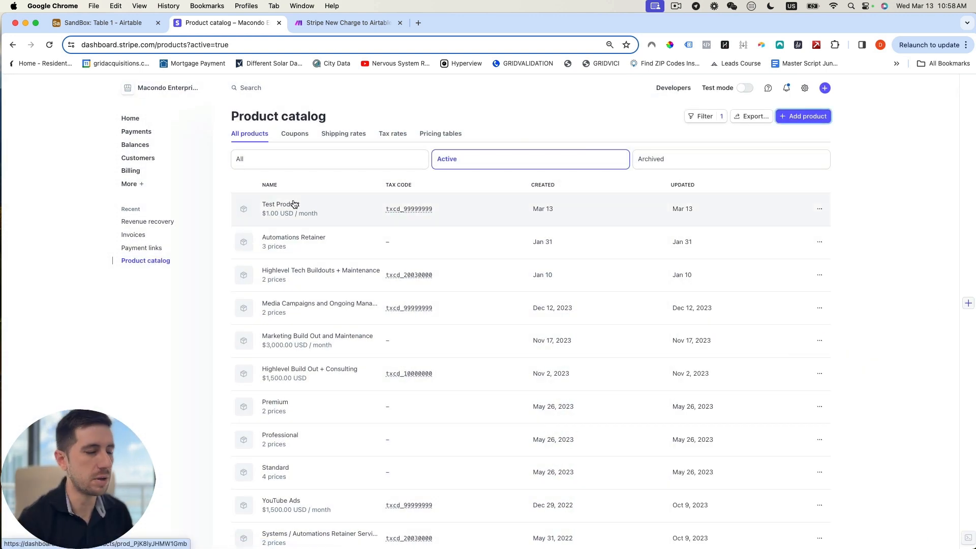
# View the details of the latest $1.00 payment and open the record of the customer who made it
pyautogui.click(138, 159)
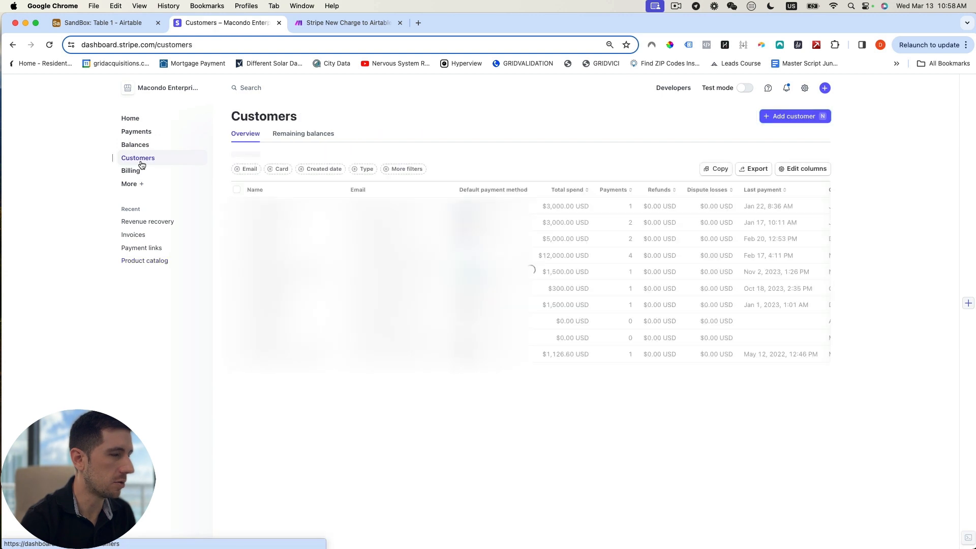
pyautogui.click(136, 131)
pyautogui.click(272, 230)
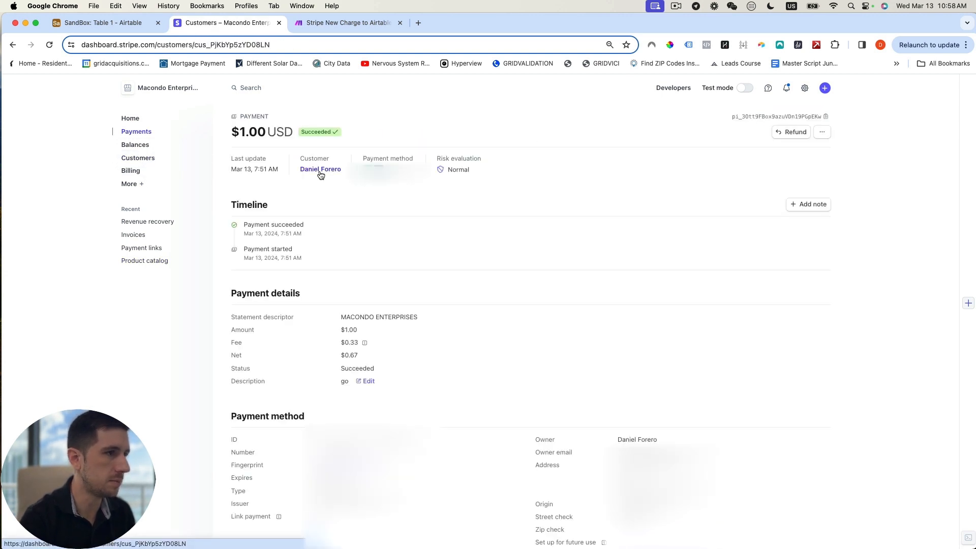
pyautogui.click(320, 172)
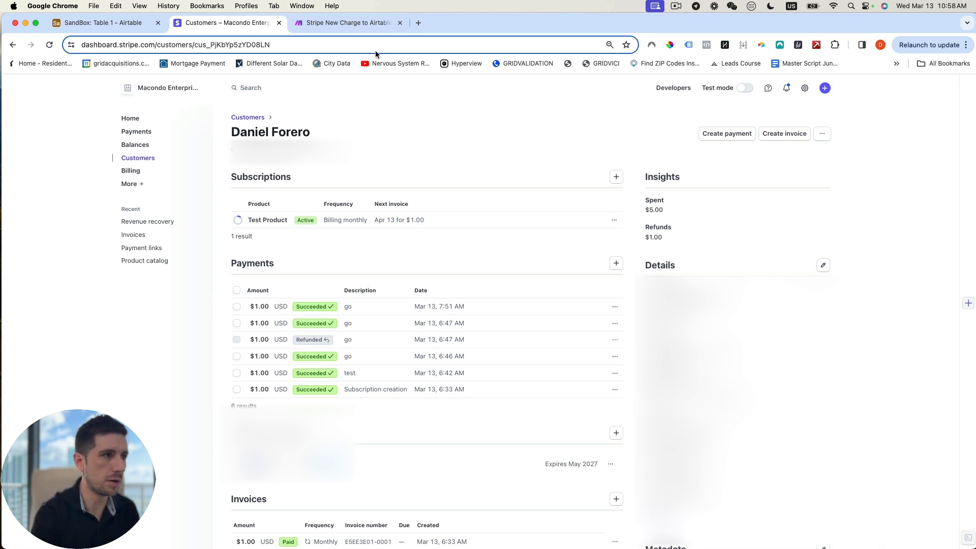
# Switch to the Make scenario and add a Stripe Watch Events trigger using the third My Watch Events webhook
pyautogui.click(328, 26)
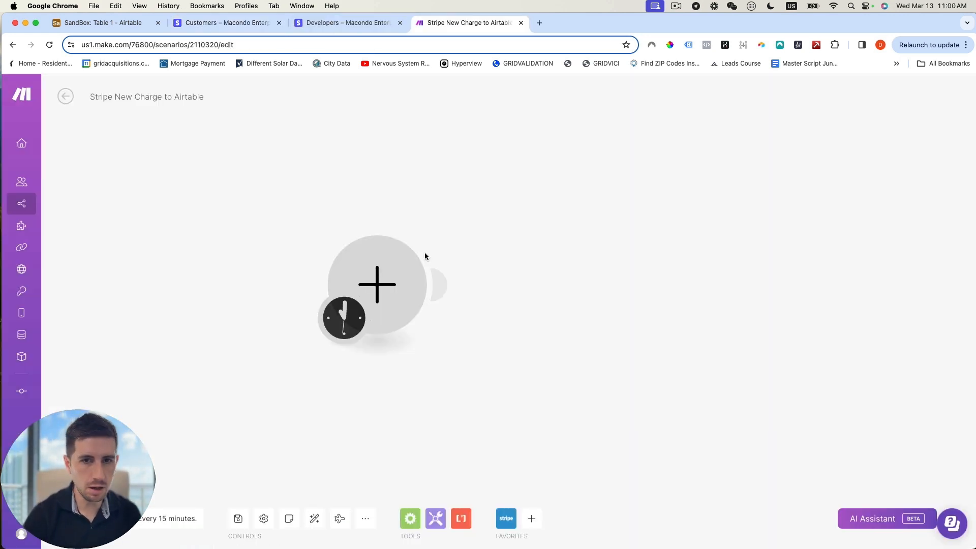
pyautogui.click(373, 282)
pyautogui.click(480, 263)
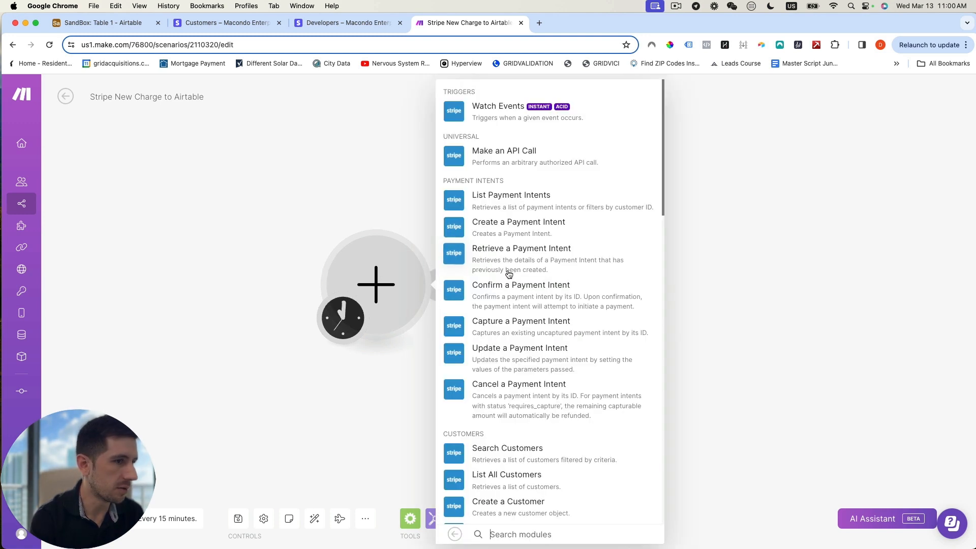
pyautogui.click(486, 107)
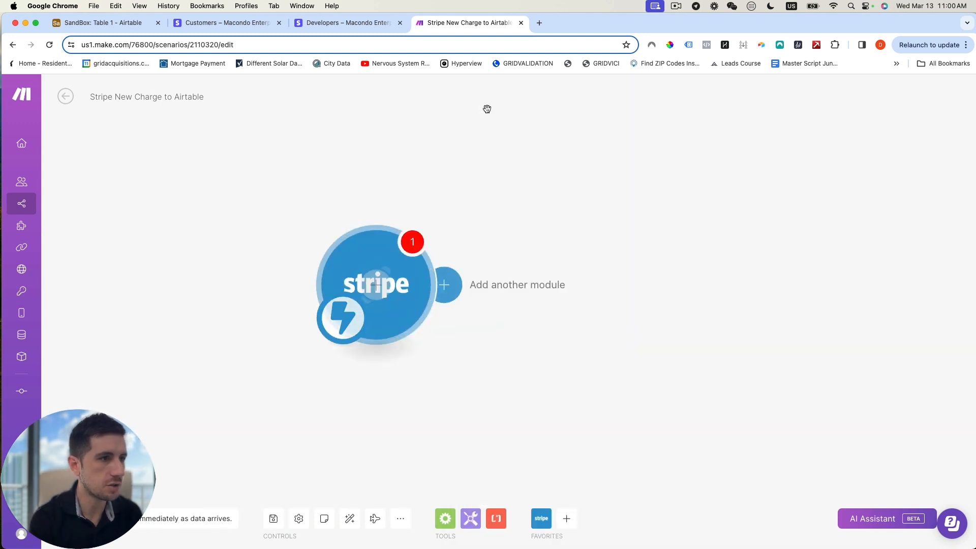
pyautogui.click(583, 281)
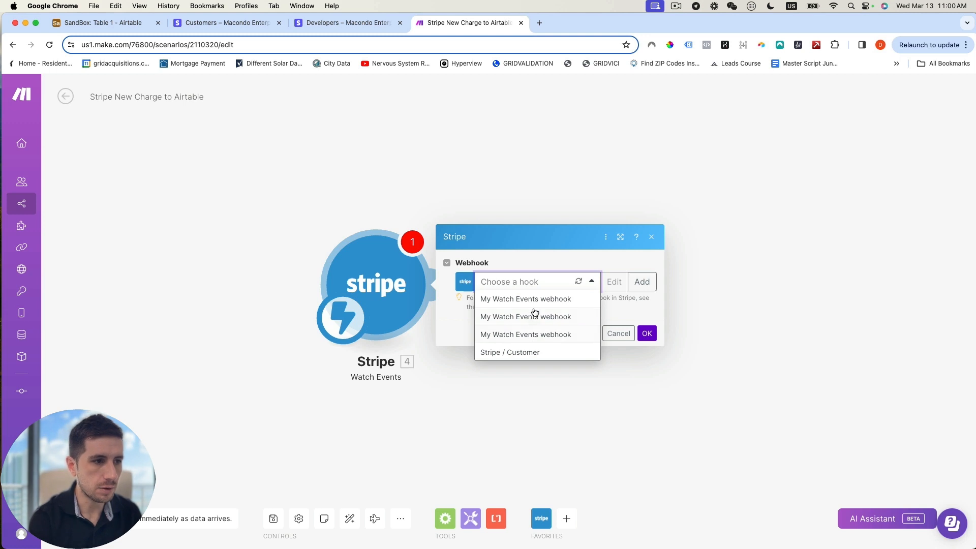
pyautogui.click(574, 335)
pyautogui.click(646, 349)
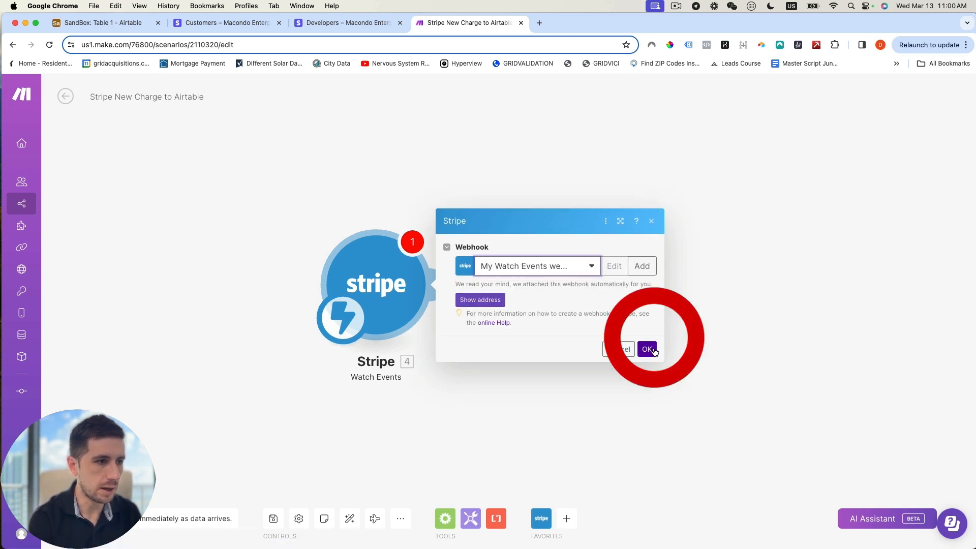
# Add a Stripe Retrieve a Customer module after the Watch Events trigger
pyautogui.click(453, 288)
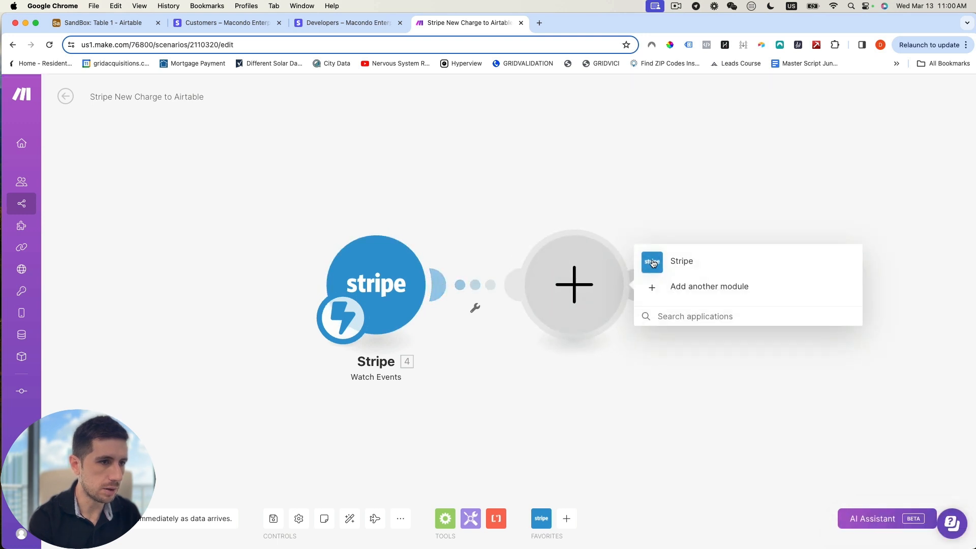
pyautogui.click(662, 260)
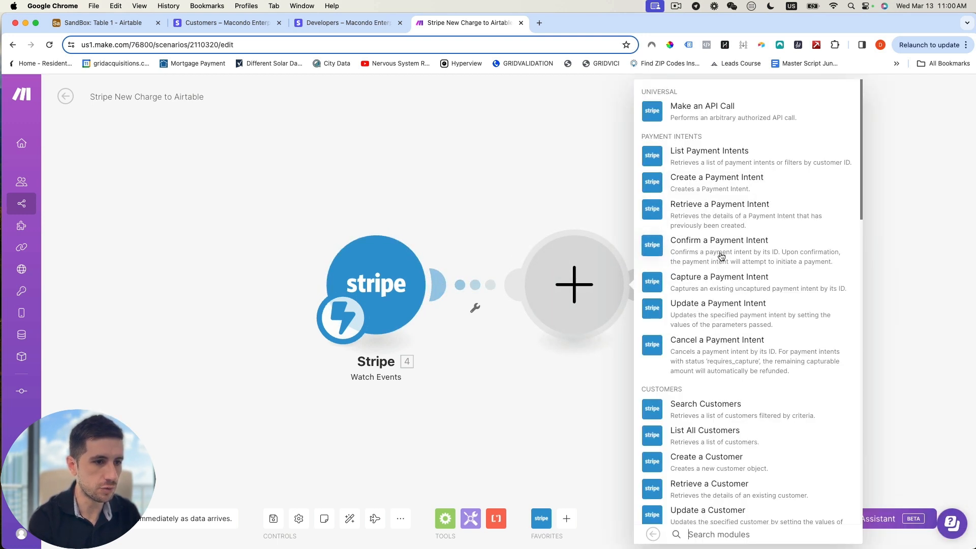
pyautogui.scroll(-5, 724, 257)
pyautogui.click(690, 359)
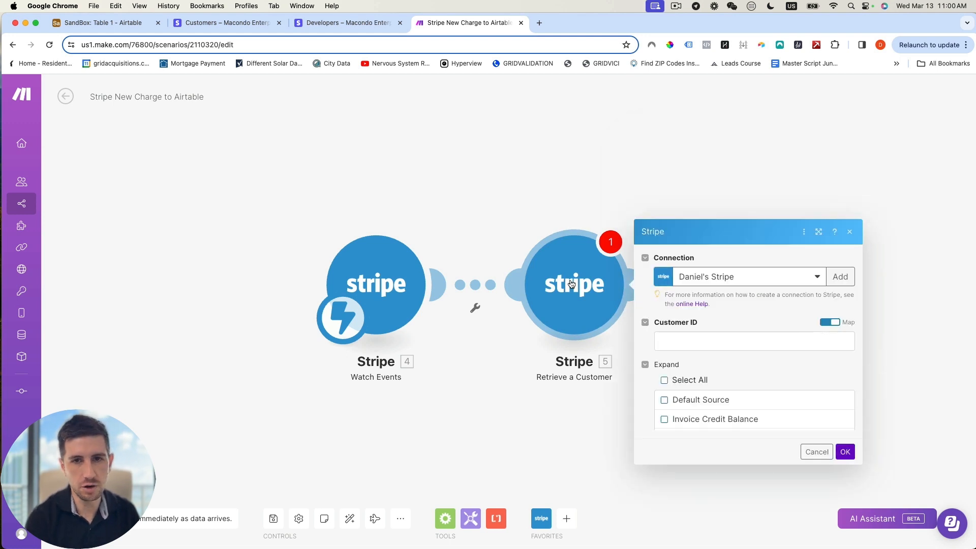
# Map the Customer ID to the Watch Events Object: Customer value and save the Retrieve a Customer module
pyautogui.click(737, 254)
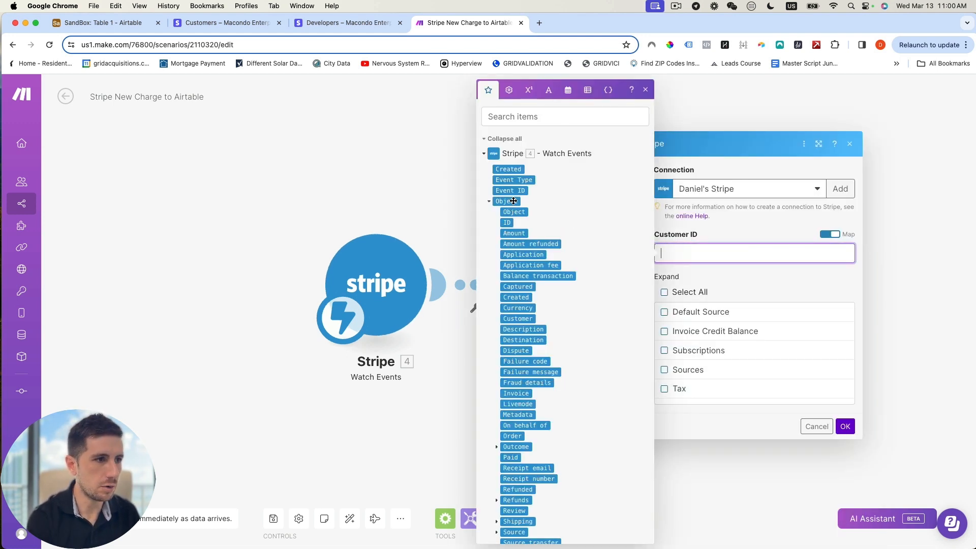
pyautogui.click(526, 319)
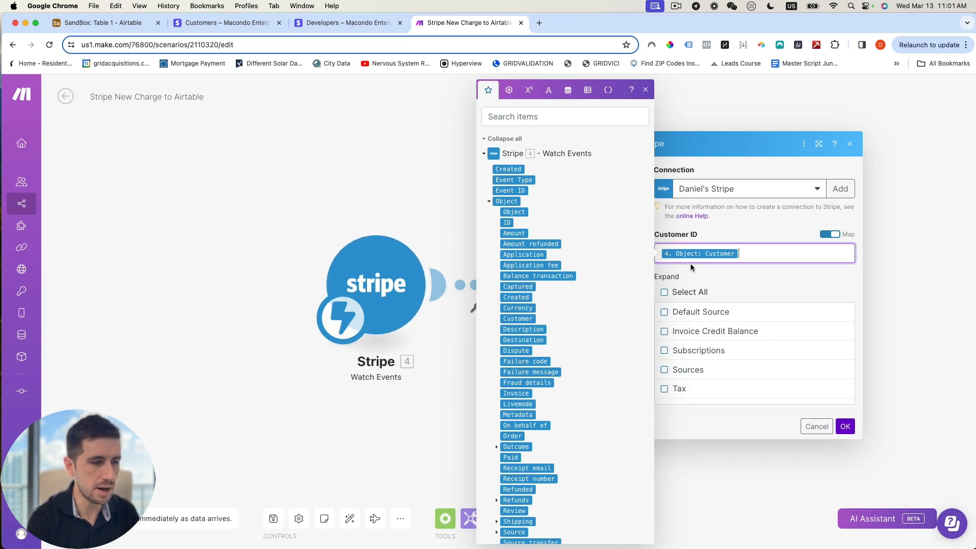
pyautogui.click(737, 235)
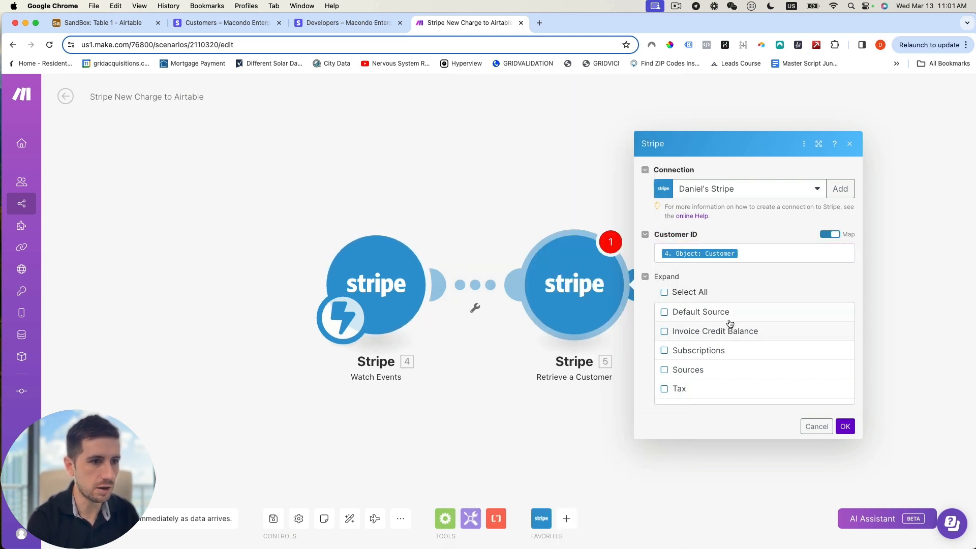
pyautogui.scroll(-2, 730, 327)
pyautogui.scroll(2, 730, 321)
pyautogui.click(844, 428)
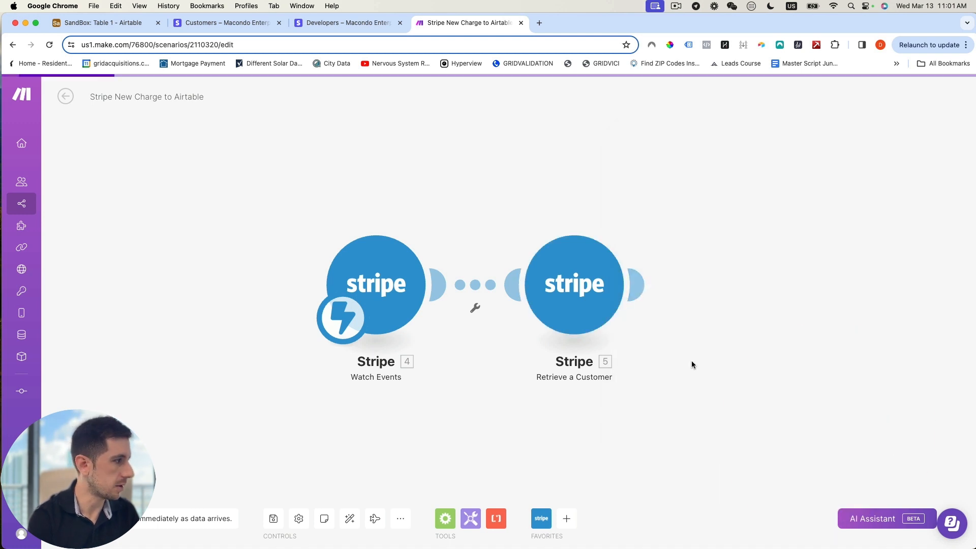
# Add a Tools Set variable module after the Retrieve a Customer module
pyautogui.click(642, 286)
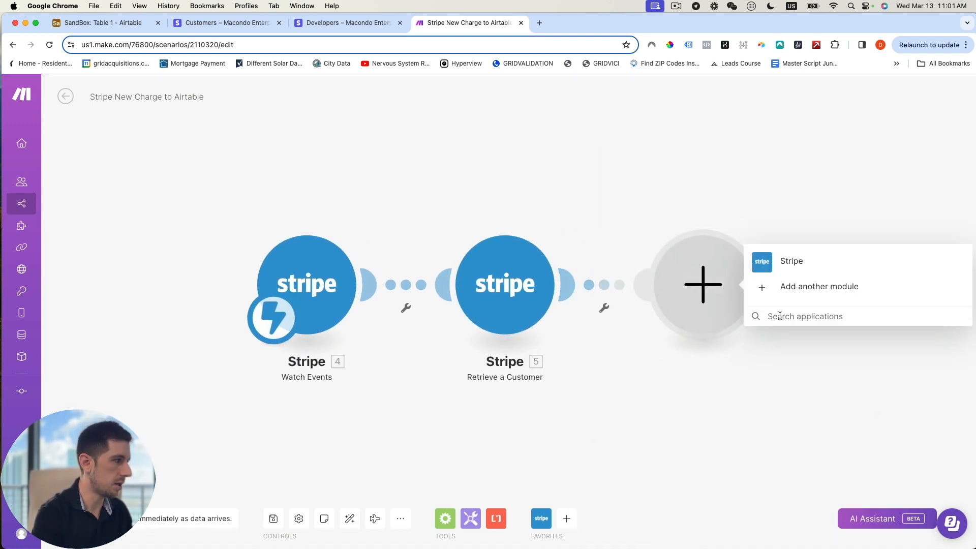
pyautogui.click(470, 518)
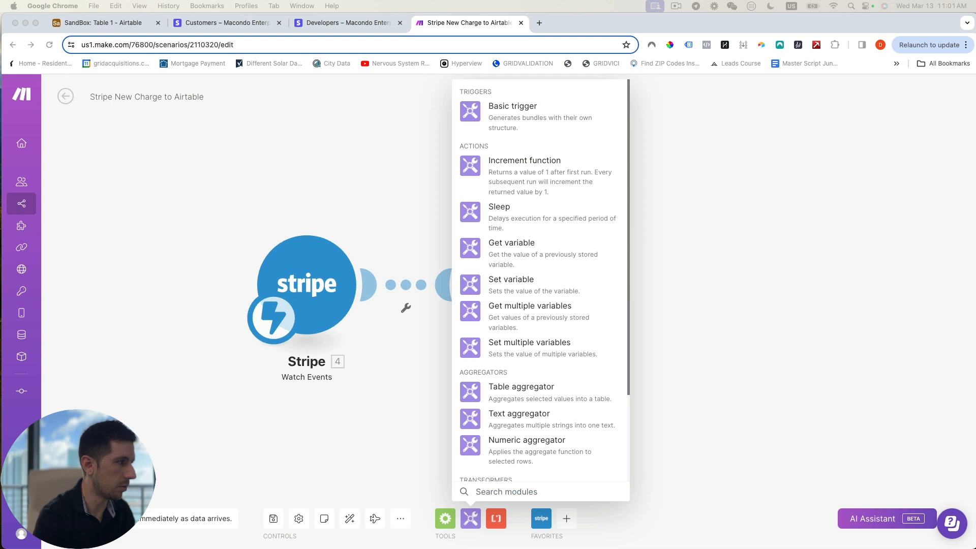
pyautogui.click(527, 285)
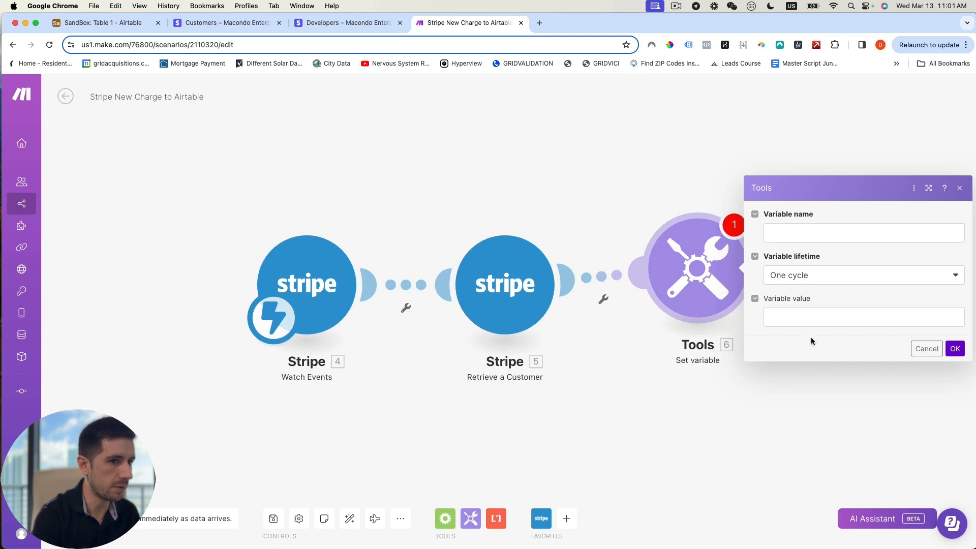
# Name the variable Month, set its value to formatDate(now; MMMM Y), and save the module
pyautogui.click(801, 318)
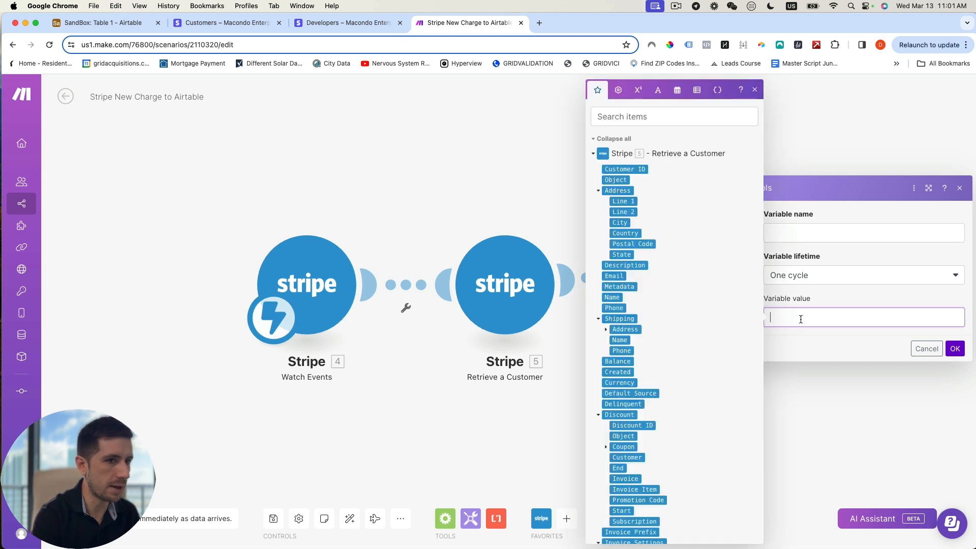
pyautogui.click(678, 92)
pyautogui.click(646, 452)
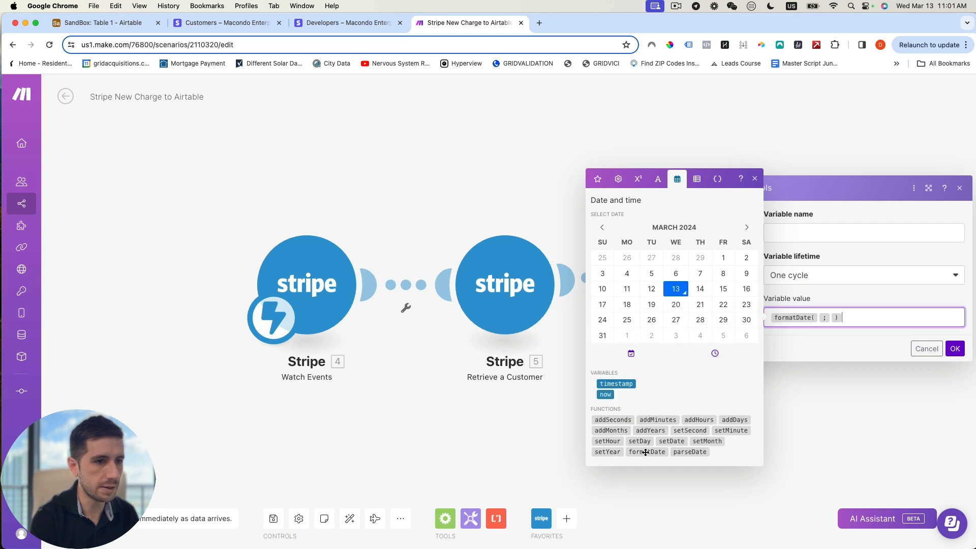
pyautogui.click(819, 317)
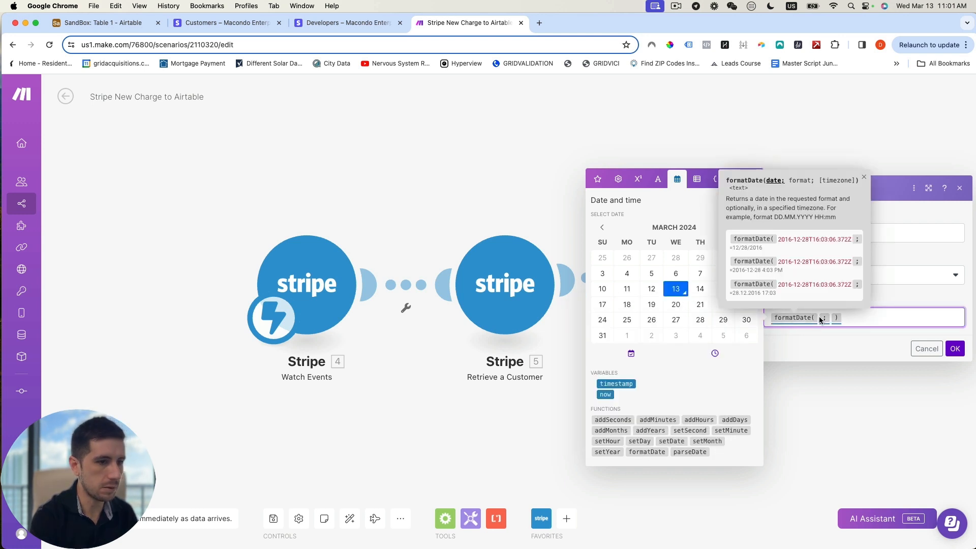
pyautogui.click(605, 394)
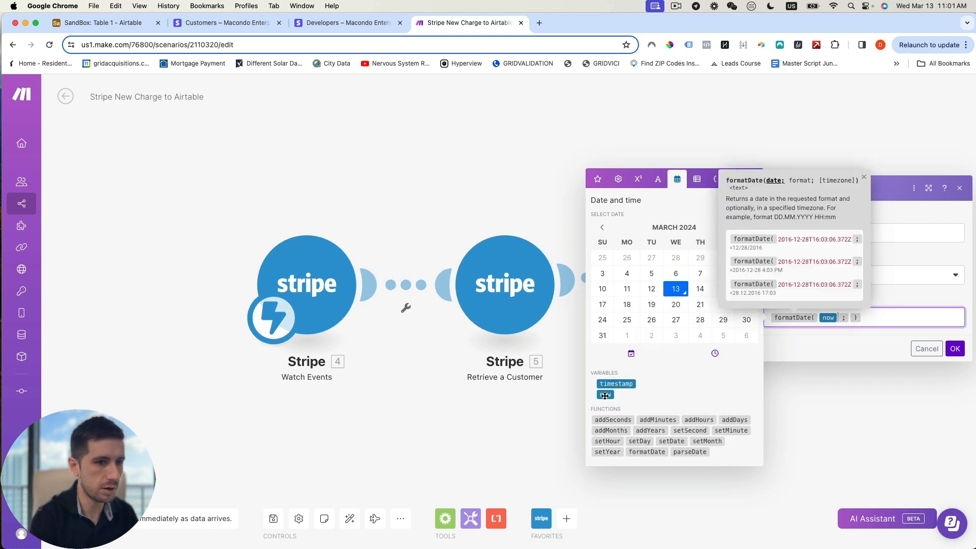
pyautogui.click(847, 317)
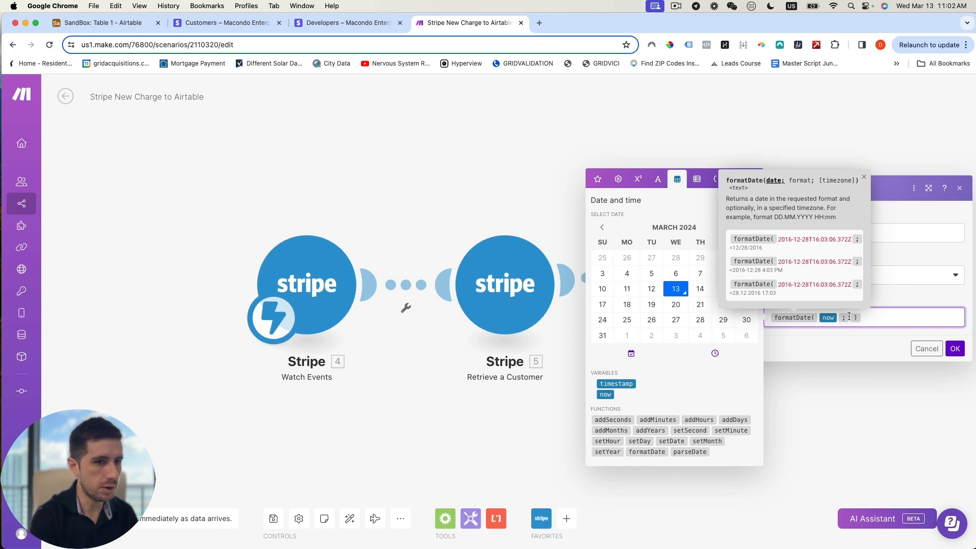
pyautogui.write('MMMM')
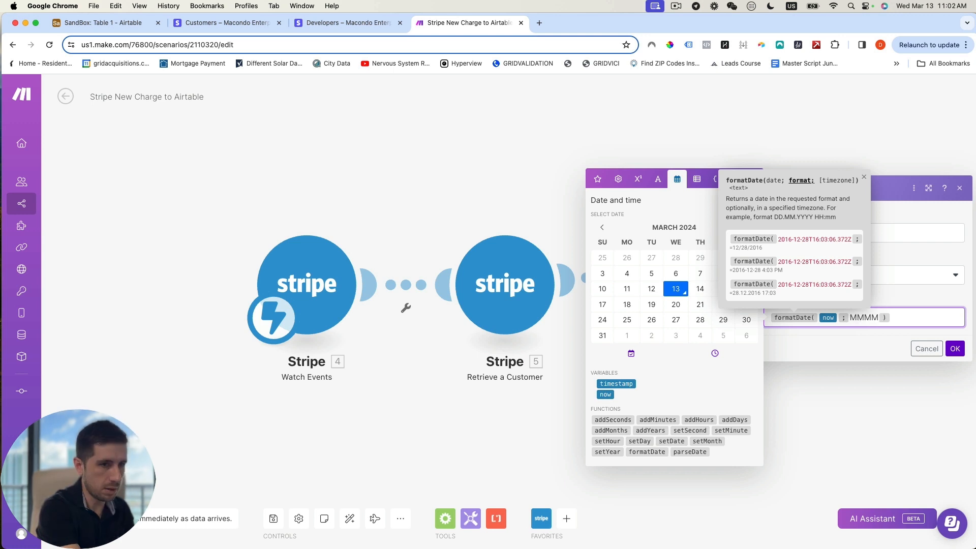
pyautogui.write(' Y')
pyautogui.click(954, 349)
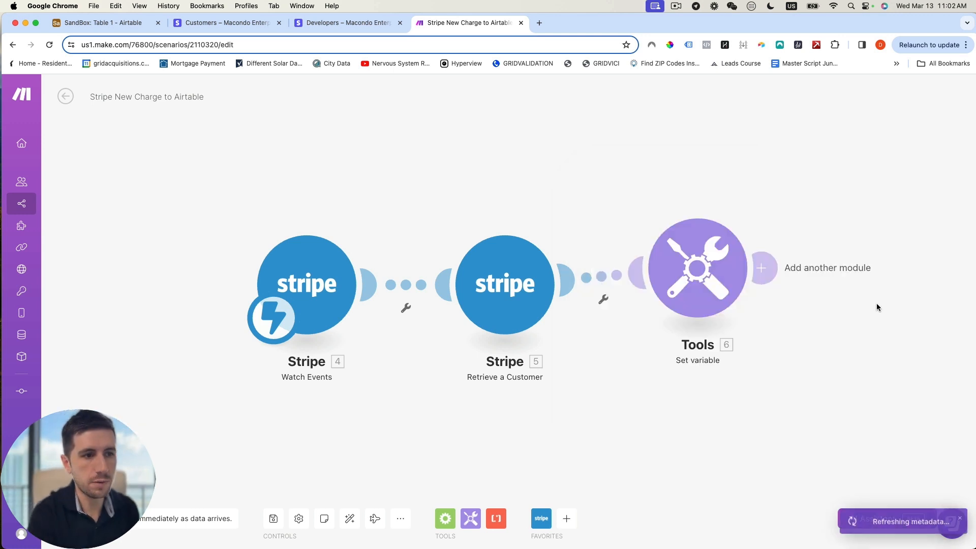
# Switch to the Airtable base and examine the first record's options in the Month field
pyautogui.click(87, 27)
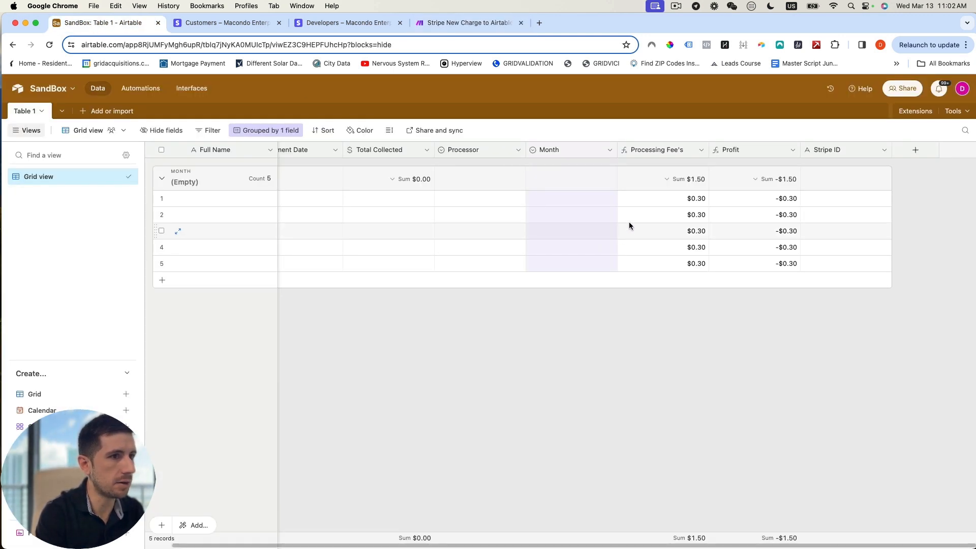
pyautogui.click(581, 198)
pyautogui.click(589, 199)
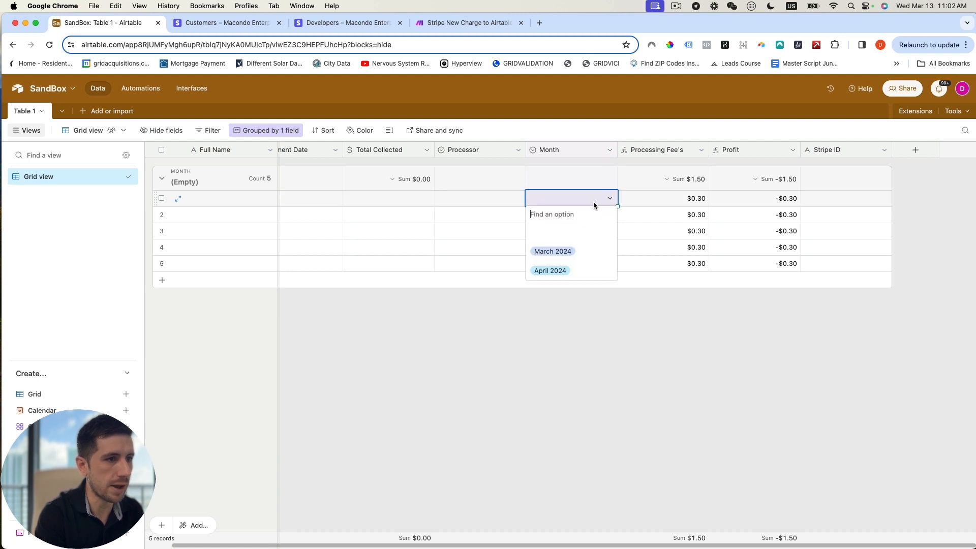
# Switch back to the Make scenario and add a second Tools Set variable module after the Month one
pyautogui.click(469, 23)
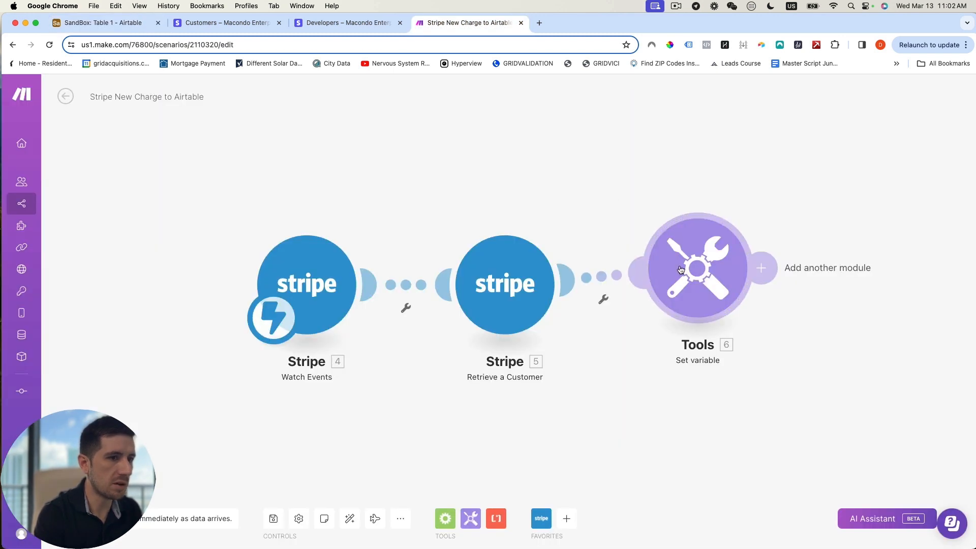
pyautogui.moveTo(681, 267); pyautogui.dragTo(672, 210)
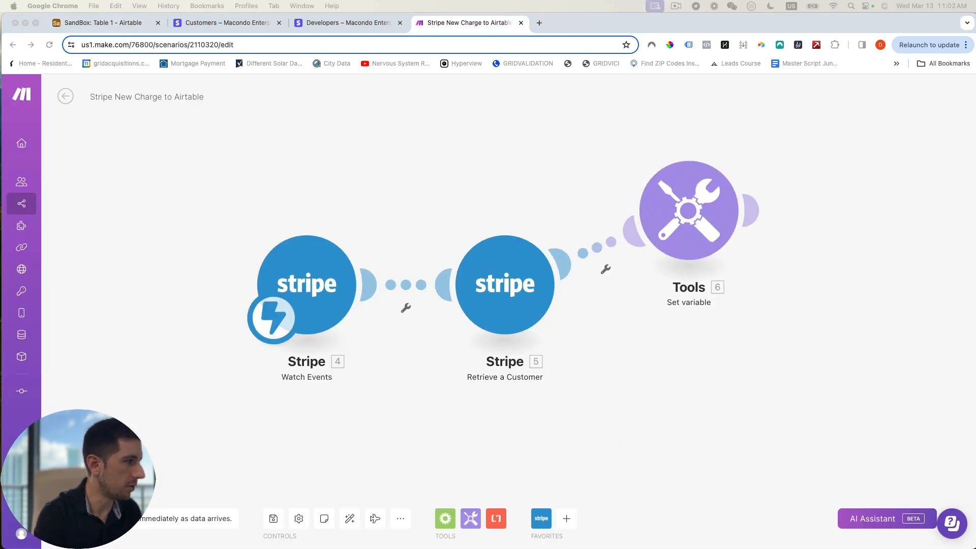
pyautogui.click(753, 209)
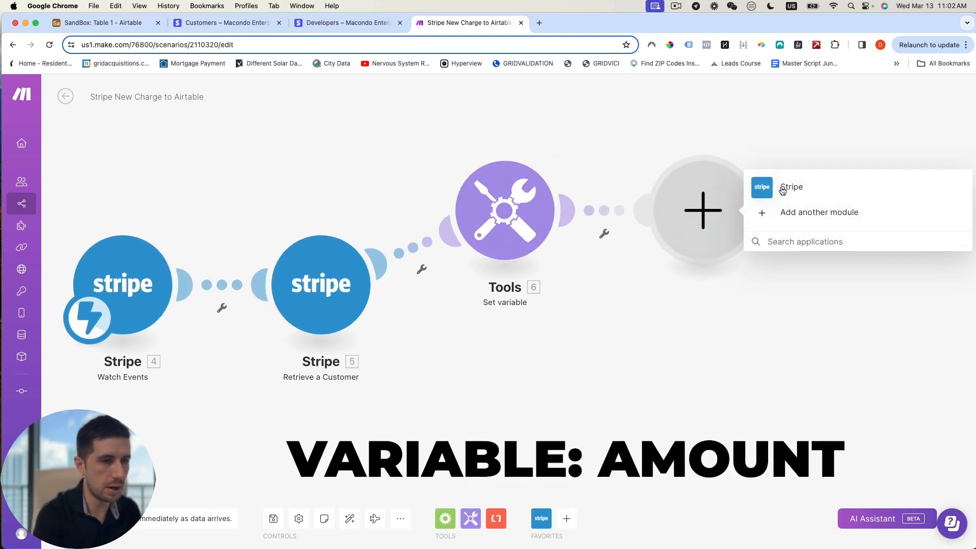
pyautogui.click(471, 518)
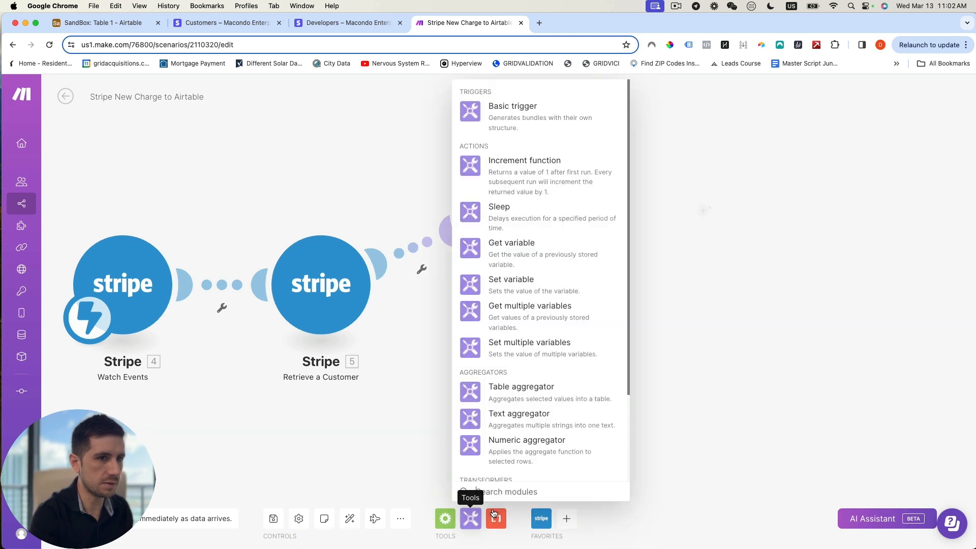
pyautogui.click(521, 225)
pyautogui.moveTo(669, 170); pyautogui.dragTo(639, 222)
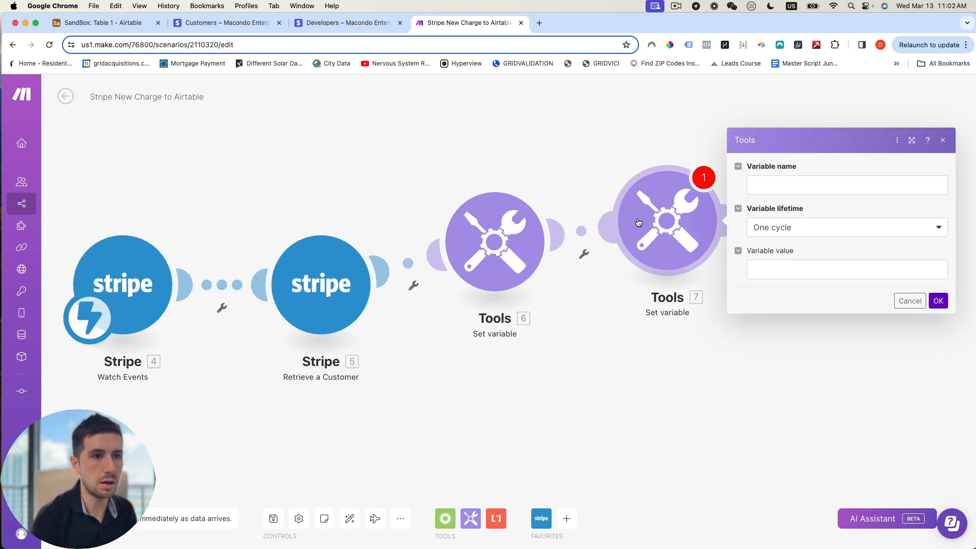
# Name the second variable Amount and map its value to the Watch Events Object: Amount item
pyautogui.click(766, 183)
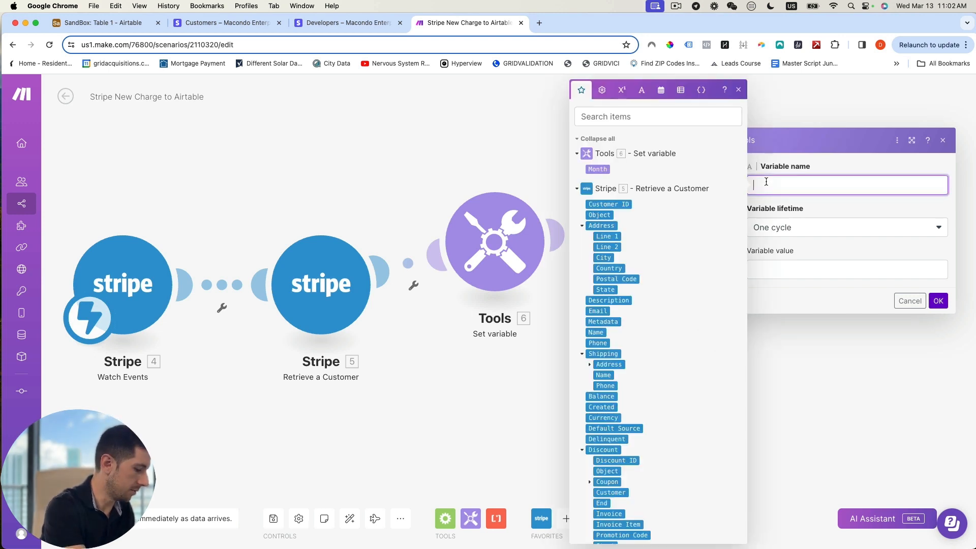
pyautogui.write('Amount')
pyautogui.click(810, 269)
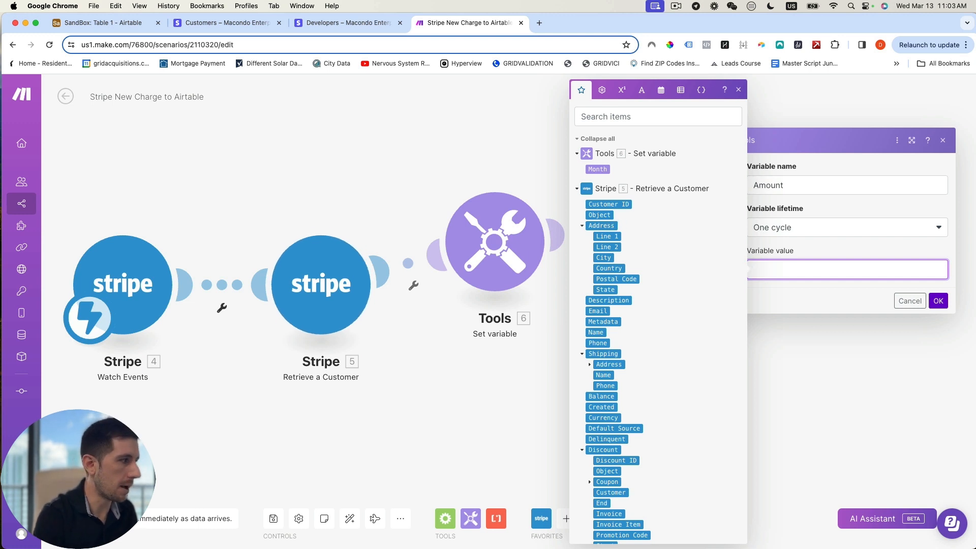
pyautogui.click(786, 267)
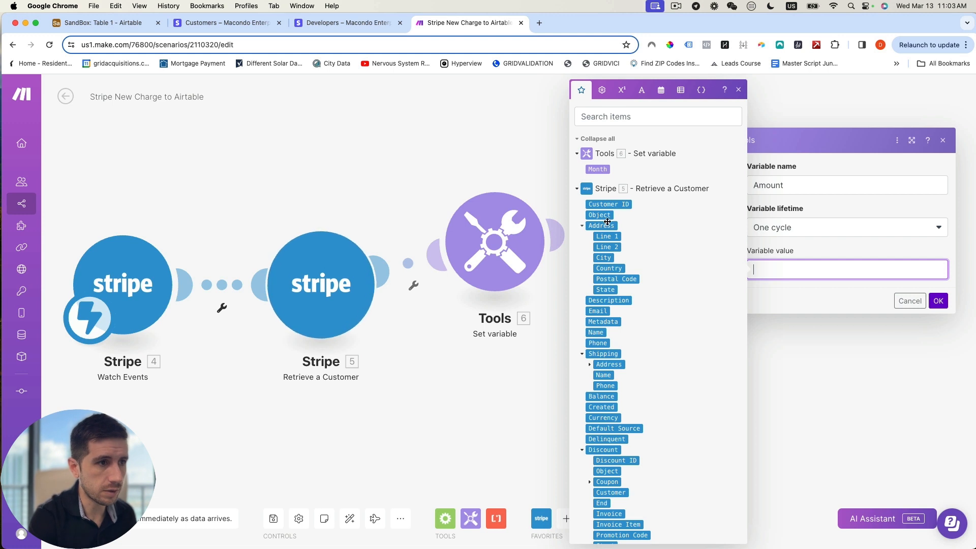
pyautogui.scroll(-1, 612, 257)
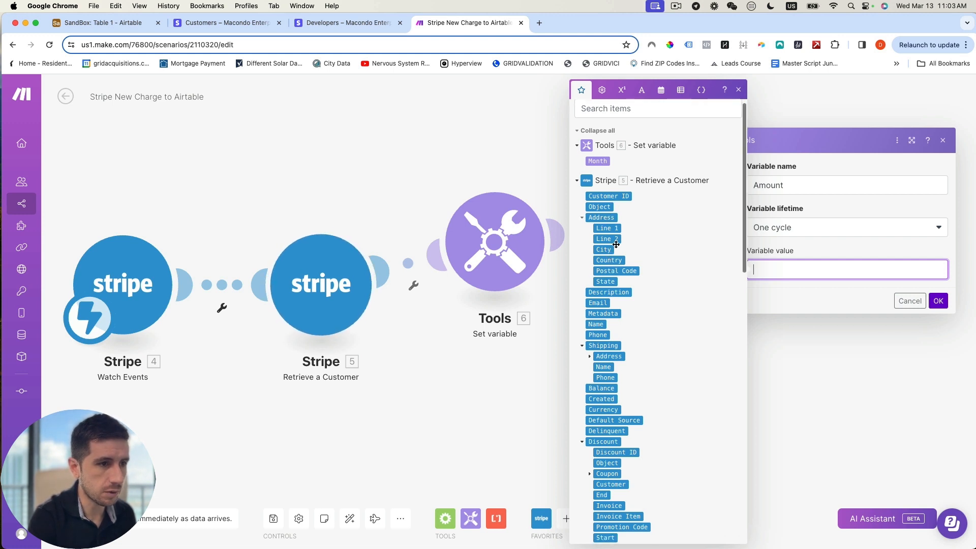
pyautogui.click(605, 109)
pyautogui.write('amount')
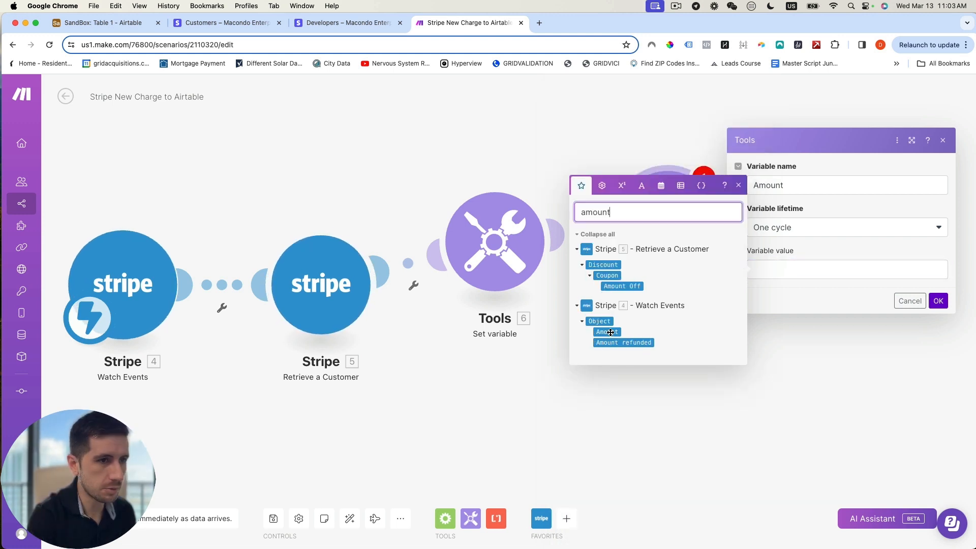
pyautogui.moveTo(611, 333); pyautogui.dragTo(842, 269)
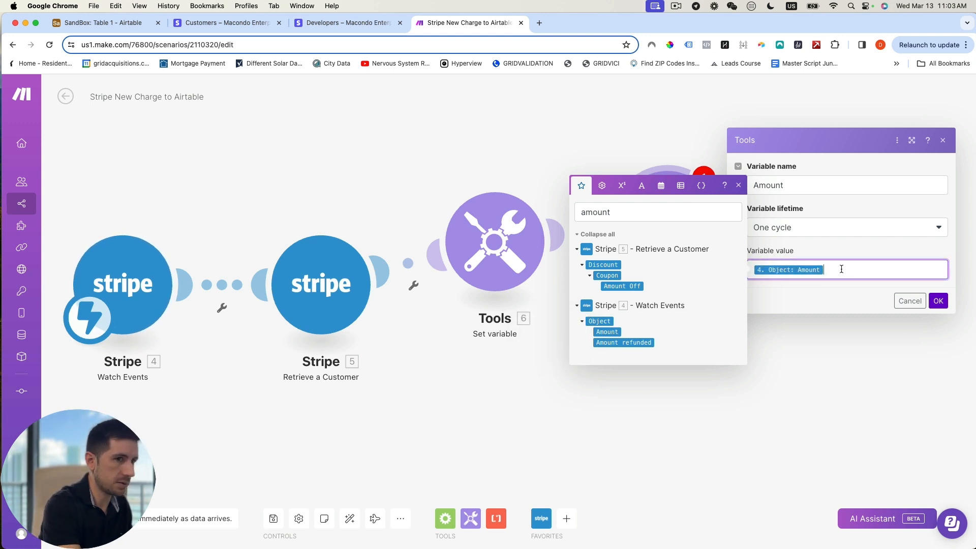
# Divide the mapped amount by 100 with the math division operator and save the Amount variable module
pyautogui.click(622, 185)
pyautogui.click(591, 327)
pyautogui.write('100')
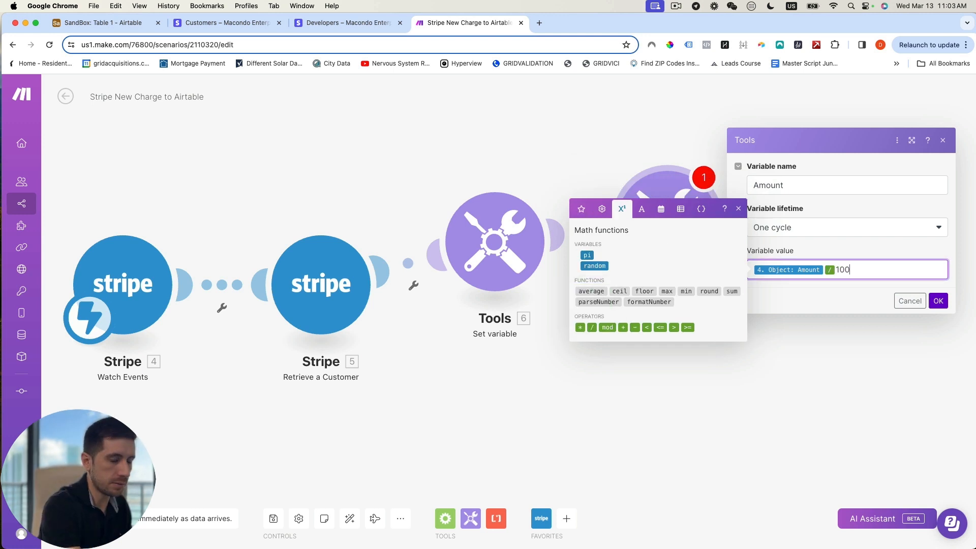
pyautogui.click(939, 301)
# Line up the two Set variable modules in a row with the Stripe modules
pyautogui.moveTo(669, 208); pyautogui.dragTo(698, 237)
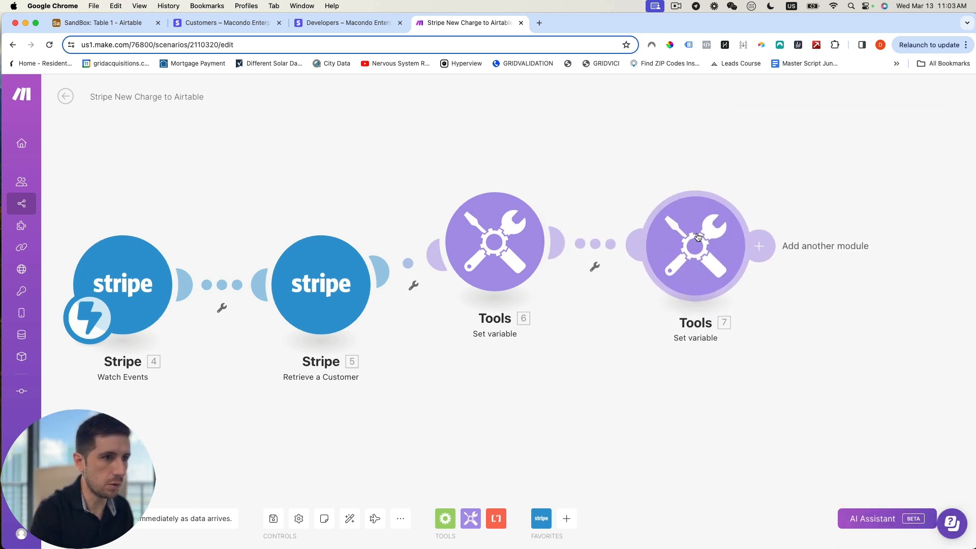
pyautogui.moveTo(491, 241); pyautogui.dragTo(501, 286)
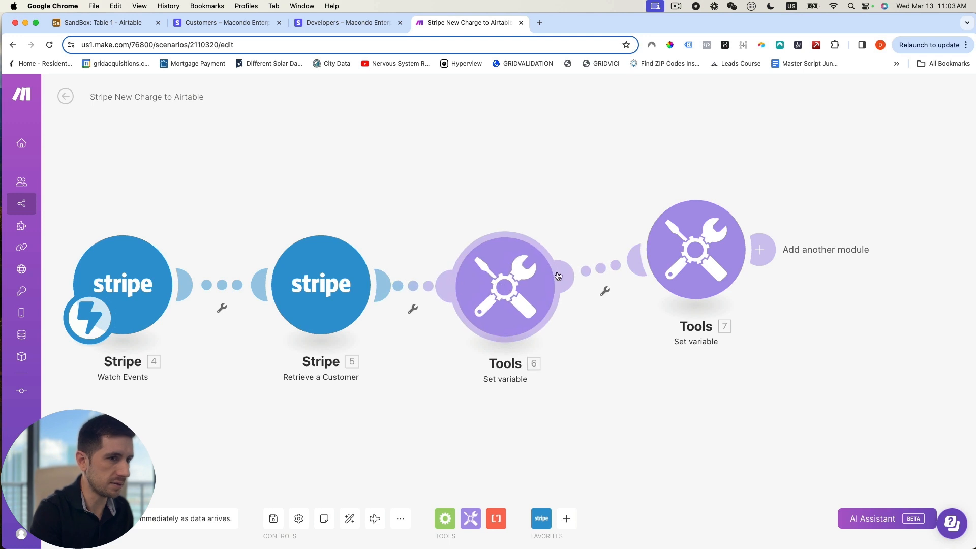
pyautogui.moveTo(699, 252); pyautogui.dragTo(684, 280)
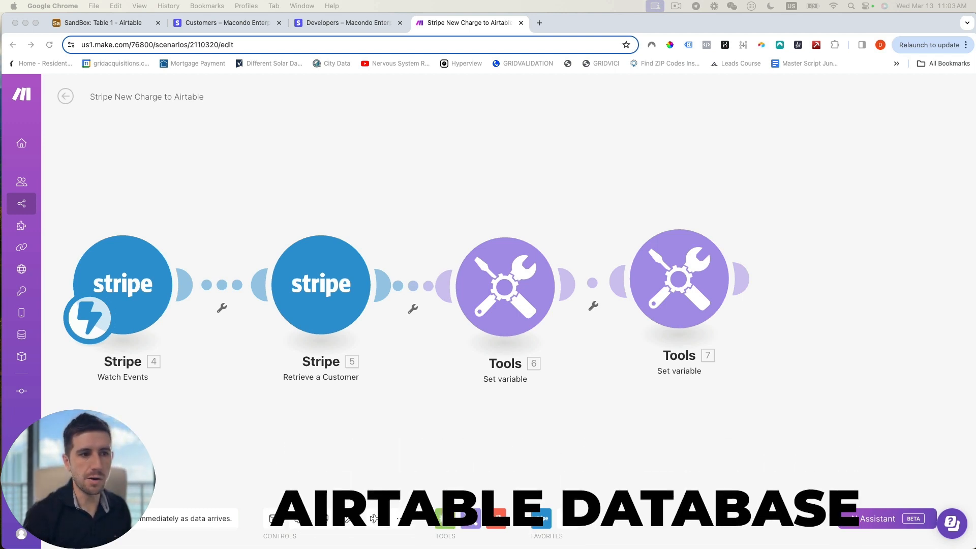
# Add an Airtable Search Records module after the Amount Set variable module
pyautogui.click(746, 278)
pyautogui.write('airt')
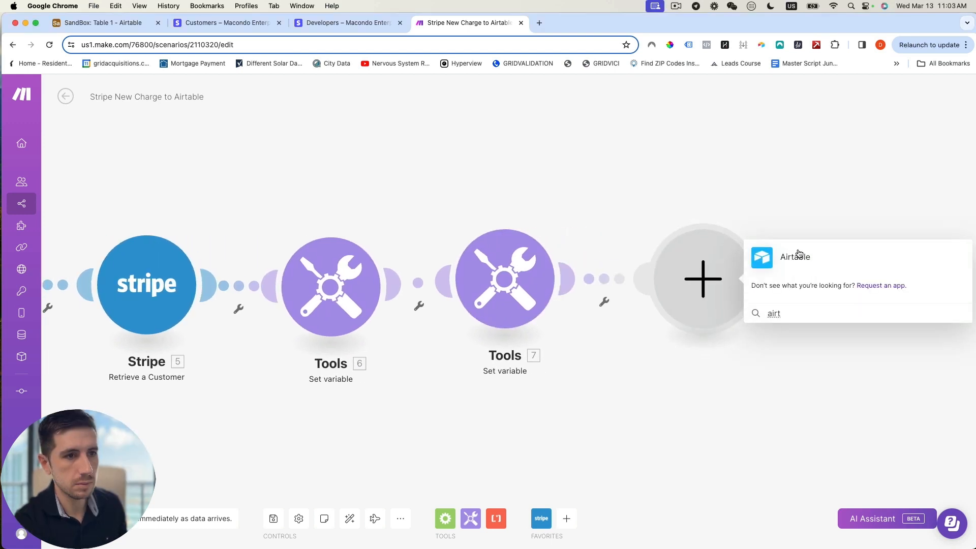
pyautogui.click(799, 254)
pyautogui.click(801, 188)
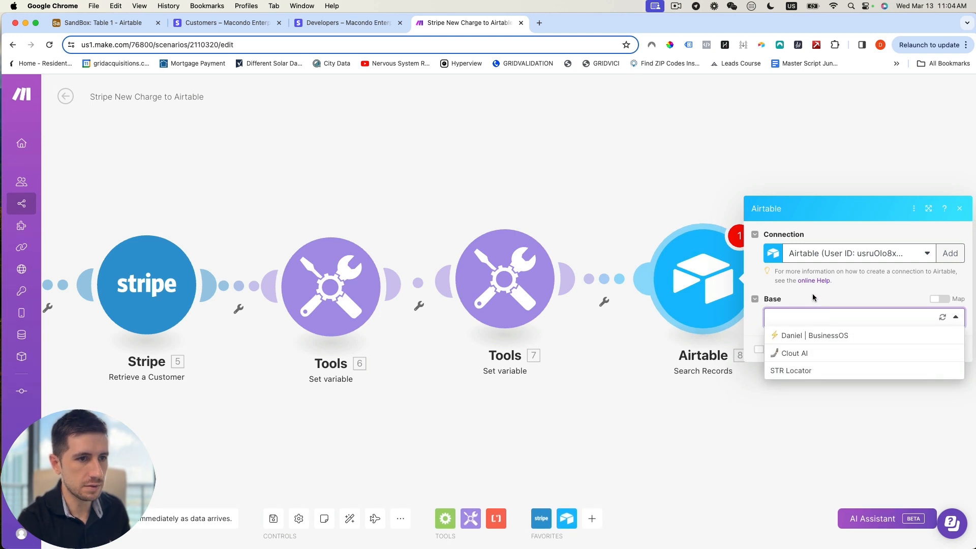
# Switch the search module to the Airtable connection made for Make.com and choose the SandBox base and Table 1
pyautogui.click(813, 298)
pyautogui.click(808, 324)
pyautogui.click(905, 256)
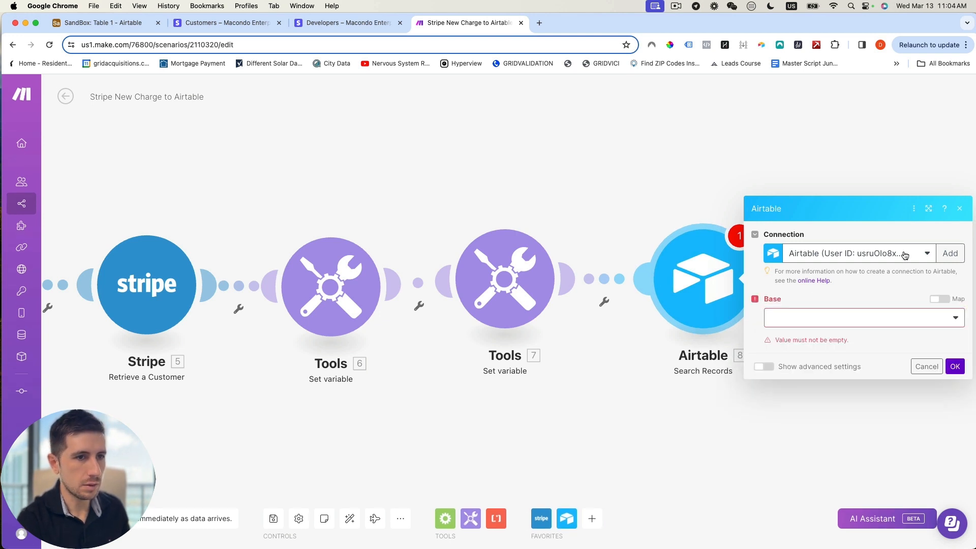
pyautogui.click(905, 255)
pyautogui.click(859, 288)
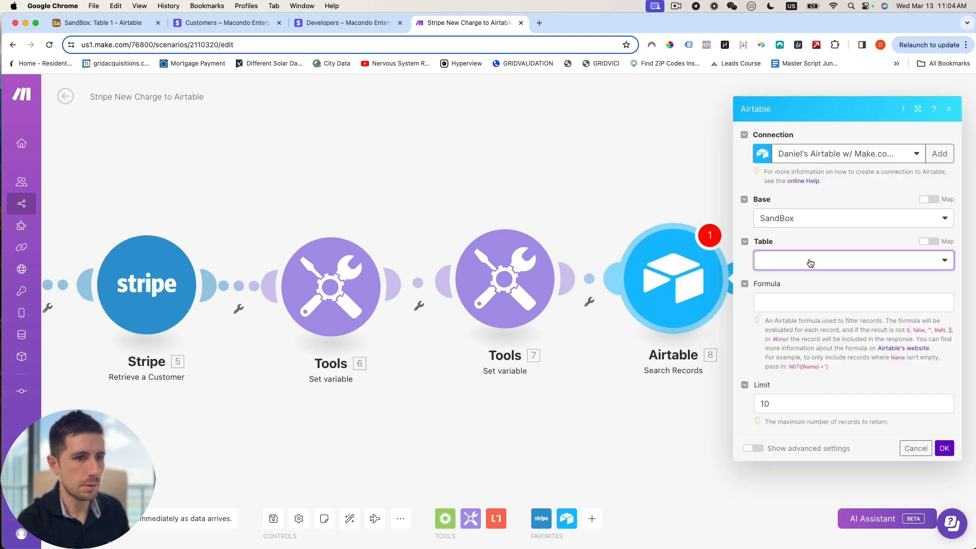
pyautogui.click(810, 263)
pyautogui.click(798, 280)
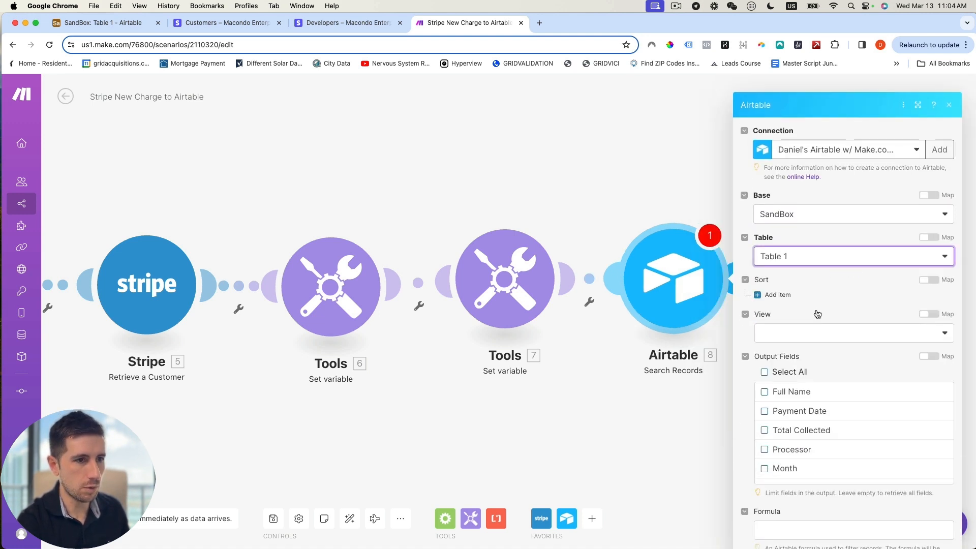
# Enter a FIND formula that looks for the Retrieve a Customer module's Customer ID in the {Stripe ID} field
pyautogui.scroll(-3, 800, 322)
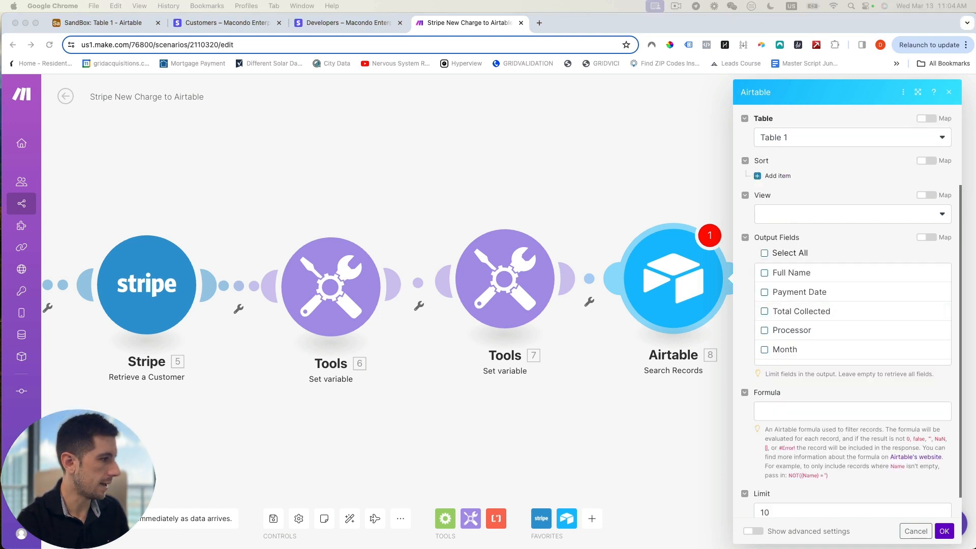
pyautogui.click(796, 411)
pyautogui.write('FIND("1. id", {Stripe ID})')
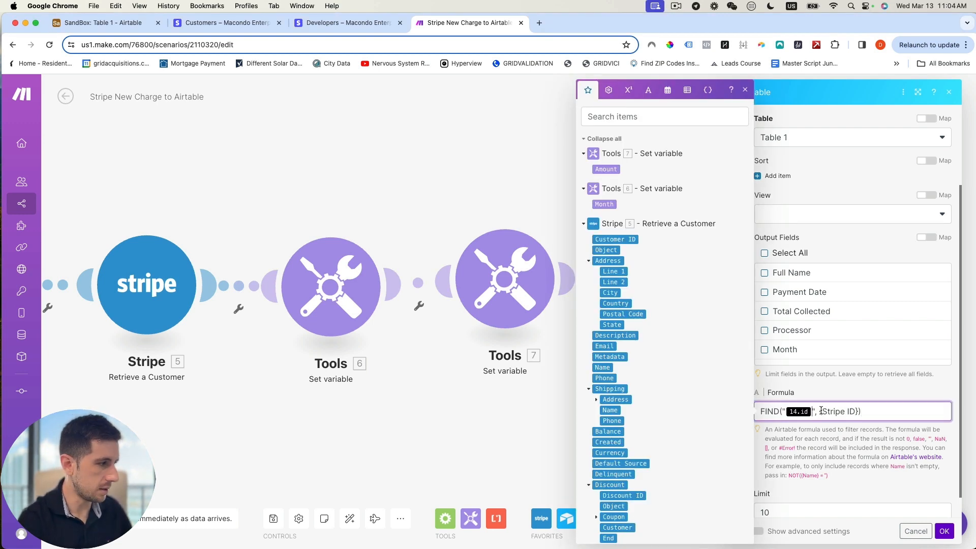
pyautogui.press('BackSpace')
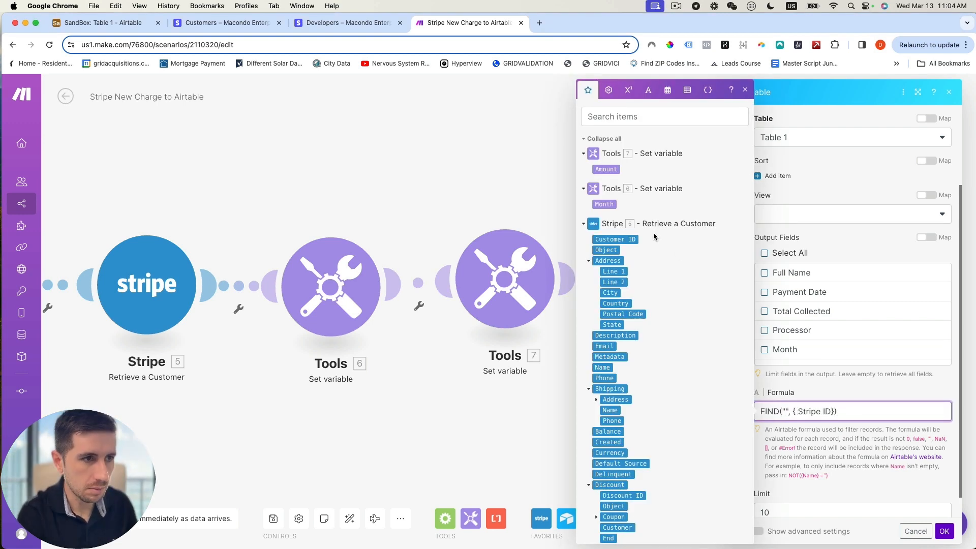
pyautogui.click(614, 239)
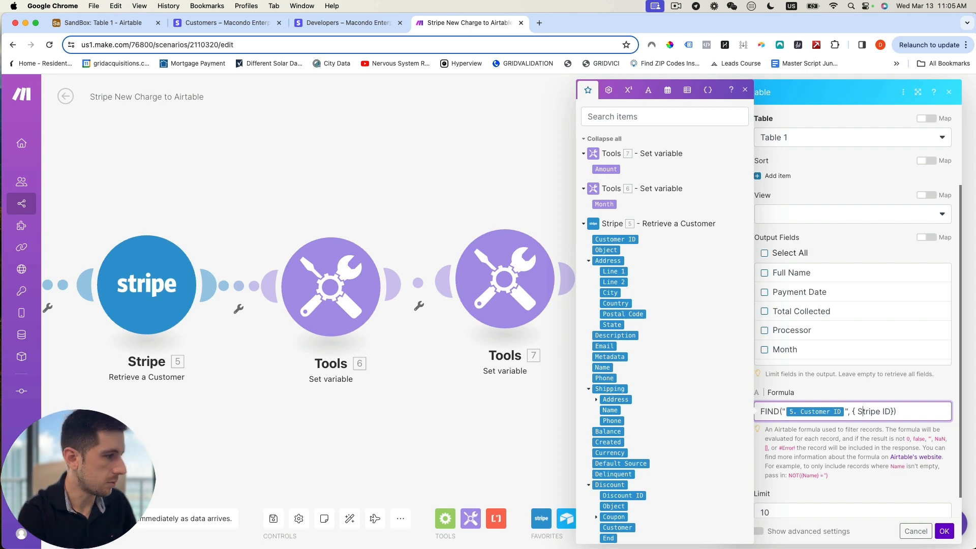
# Remove the stray space before Stripe ID in the formula and check the reference against the Airtable table
pyautogui.click(487, 407)
pyautogui.click(874, 413)
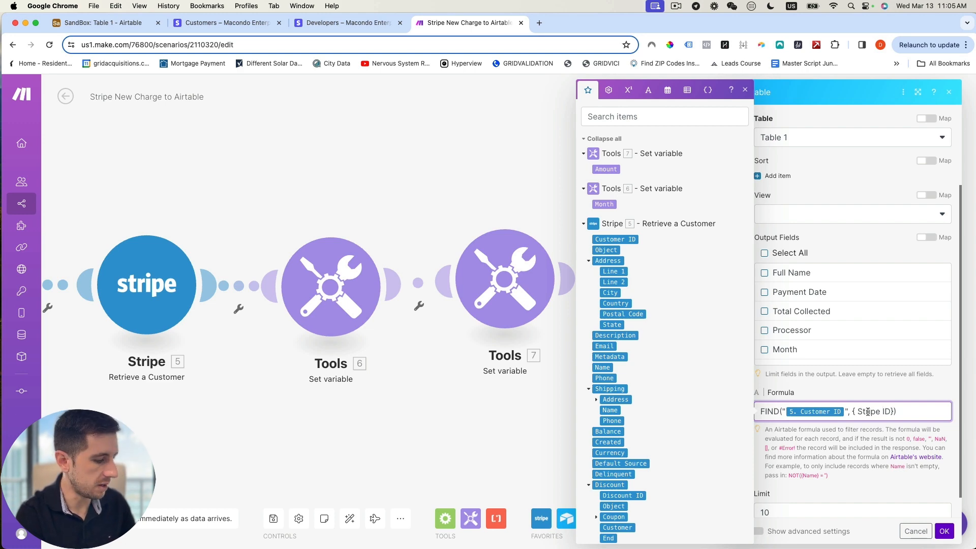
pyautogui.press('BackSpace')
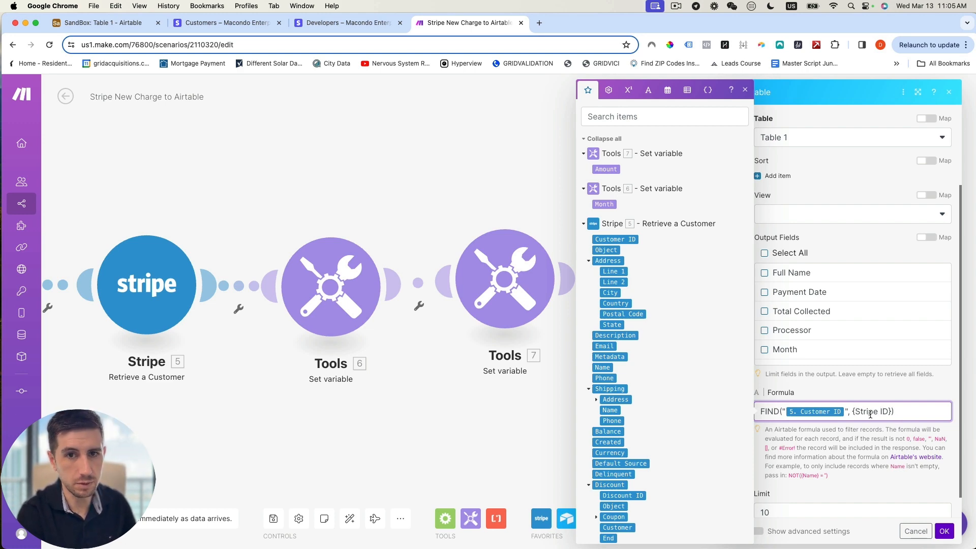
pyautogui.click(96, 25)
pyautogui.click(468, 23)
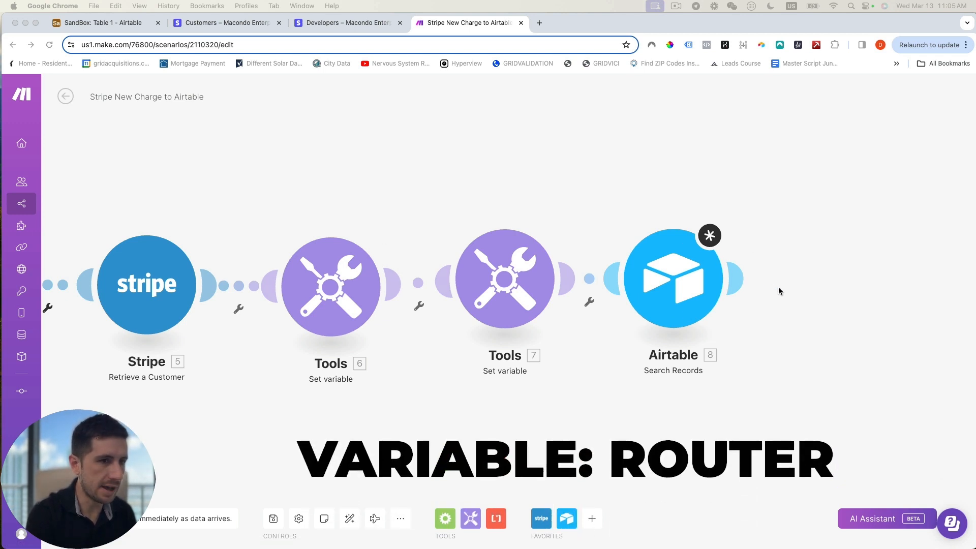
# Add a Router after the Airtable Search Records module and give it two routes
pyautogui.click(732, 279)
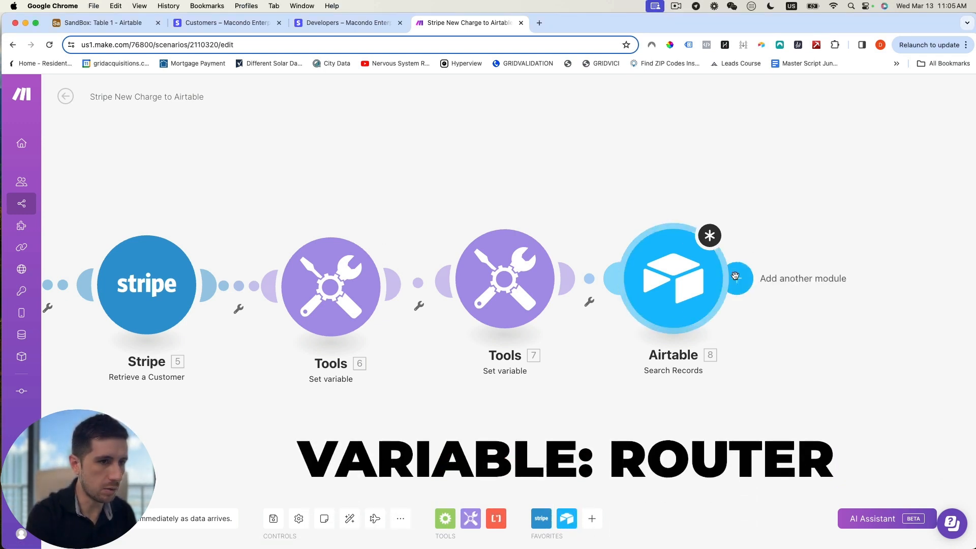
pyautogui.click(445, 519)
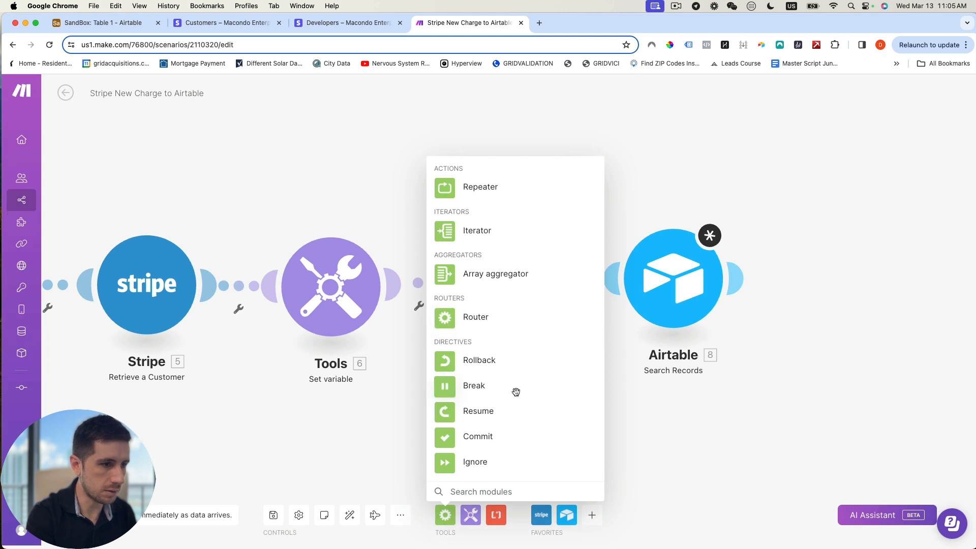
pyautogui.click(474, 317)
pyautogui.moveTo(589, 317); pyautogui.dragTo(829, 287)
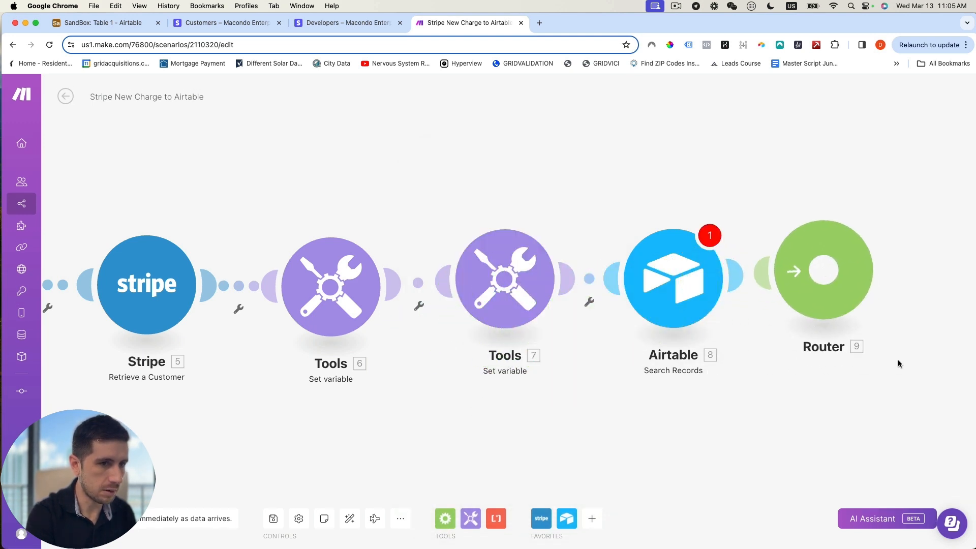
pyautogui.moveTo(898, 361); pyautogui.dragTo(648, 448)
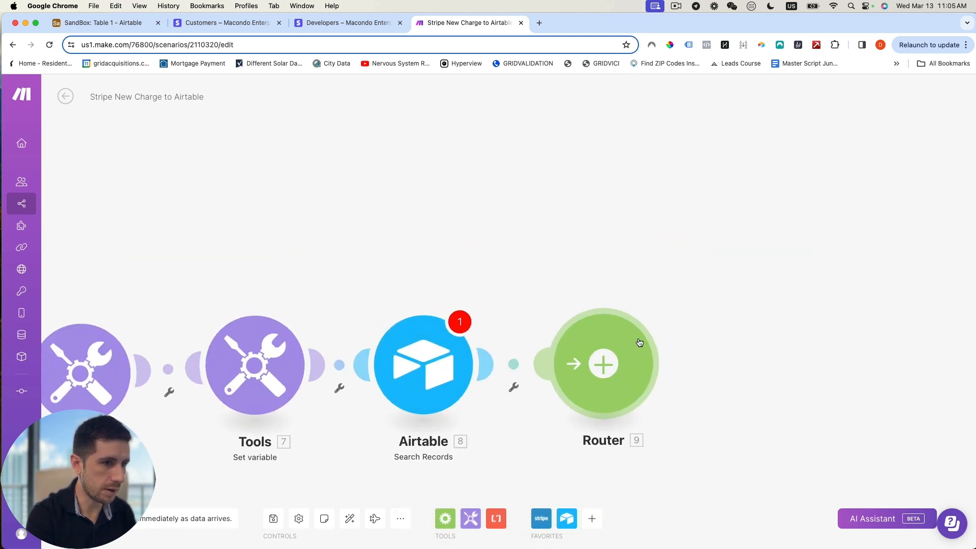
pyautogui.click(608, 363)
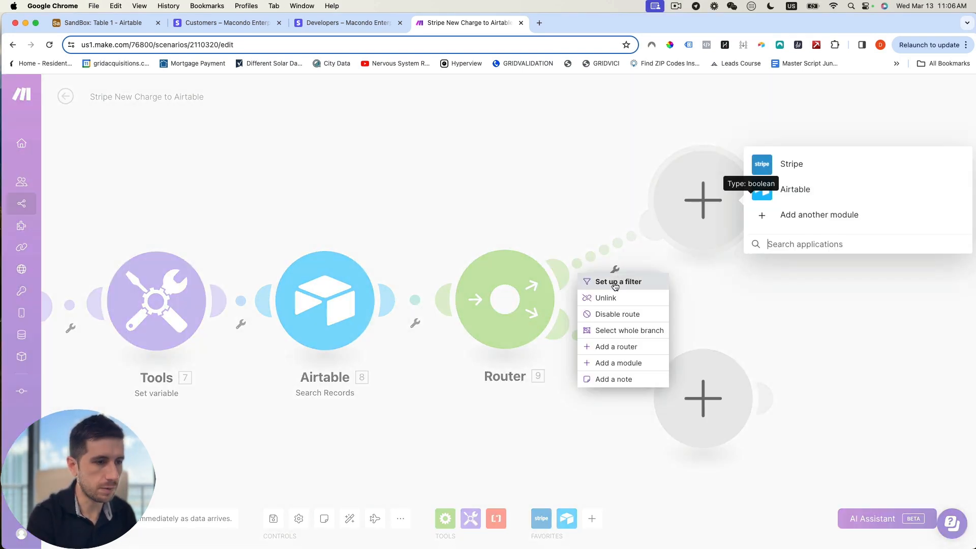
# Set a filter on the Router's upper route requiring that the Airtable Search Records ID does not exist
pyautogui.click(617, 282)
pyautogui.click(702, 275)
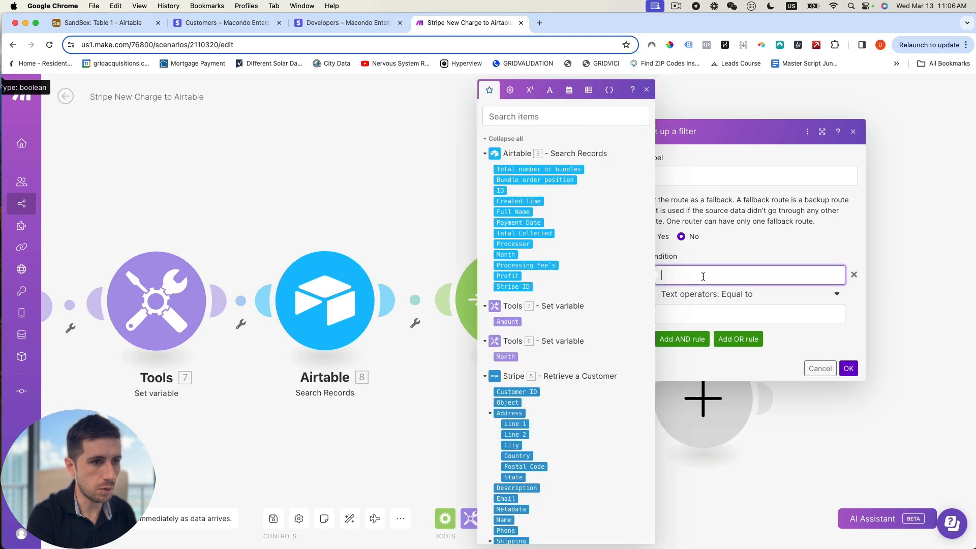
pyautogui.click(500, 192)
pyautogui.click(745, 296)
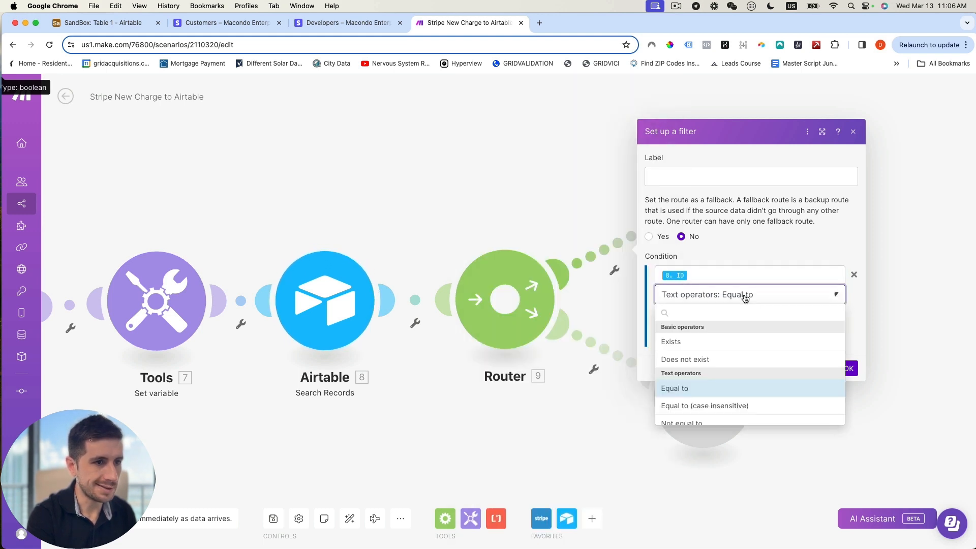
pyautogui.click(699, 360)
pyautogui.click(848, 369)
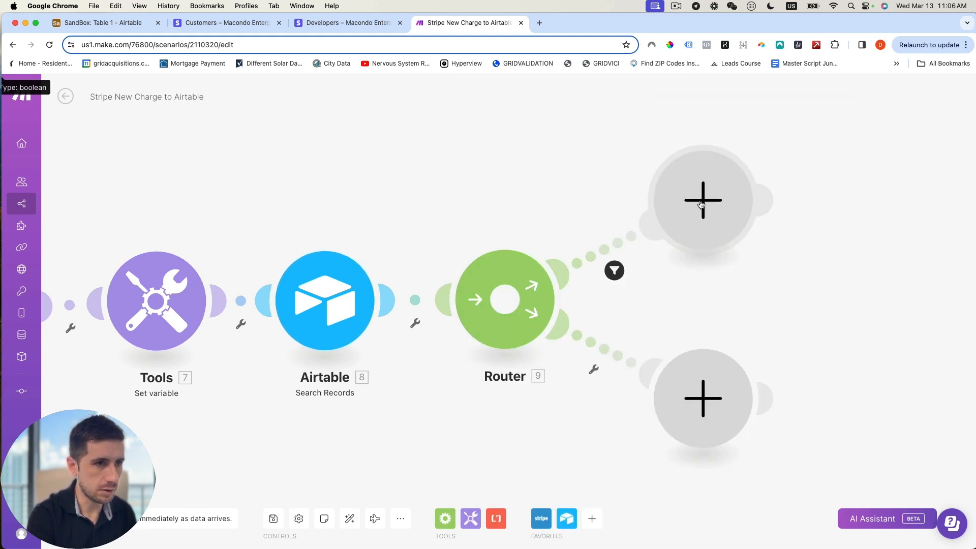
# Add an Airtable create-record module on the filtered route, using the SandBox base and Table 1
pyautogui.click(701, 205)
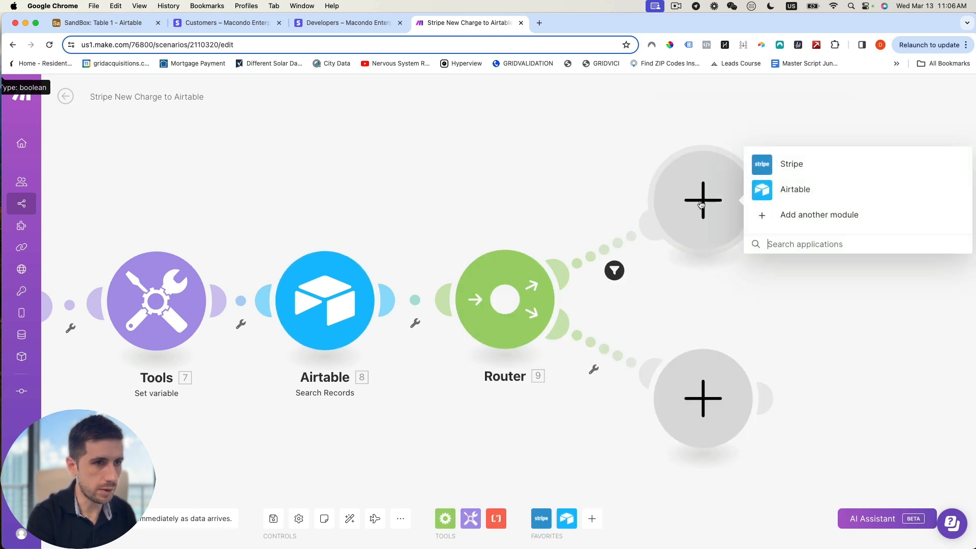
pyautogui.click(793, 187)
pyautogui.click(808, 167)
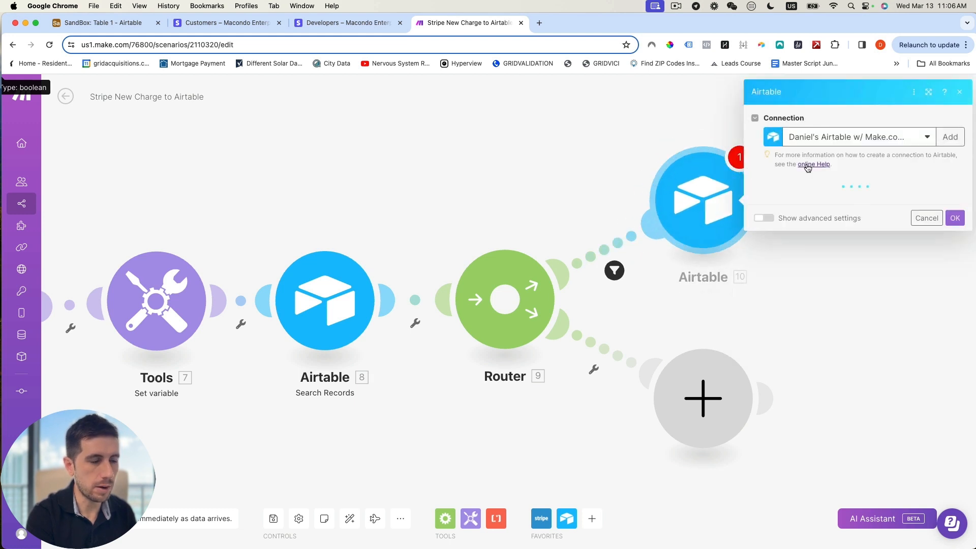
pyautogui.click(826, 201)
pyautogui.click(809, 223)
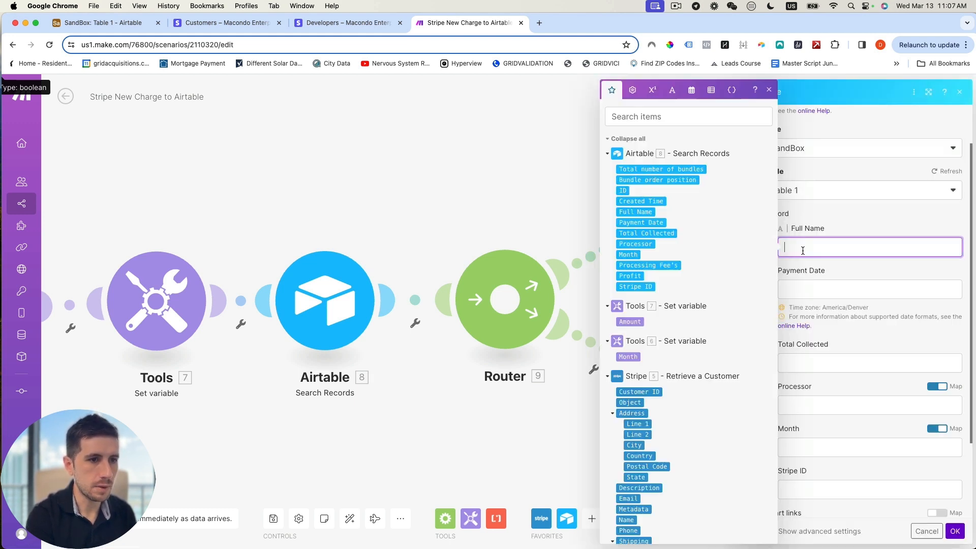
# Map the new record's Full Name to the Name item of the Stripe Retrieve a Customer module
pyautogui.scroll(-3, 687, 288)
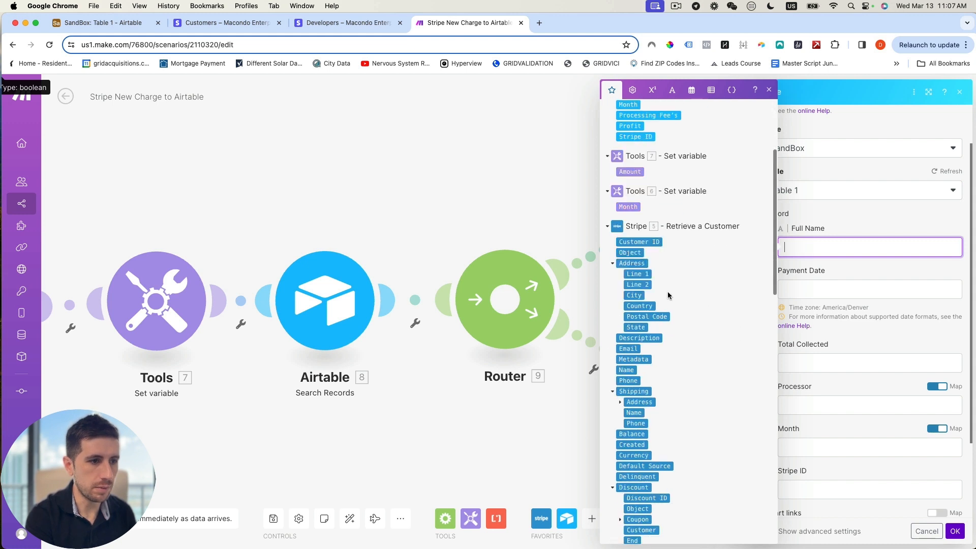
pyautogui.scroll(3, 671, 236)
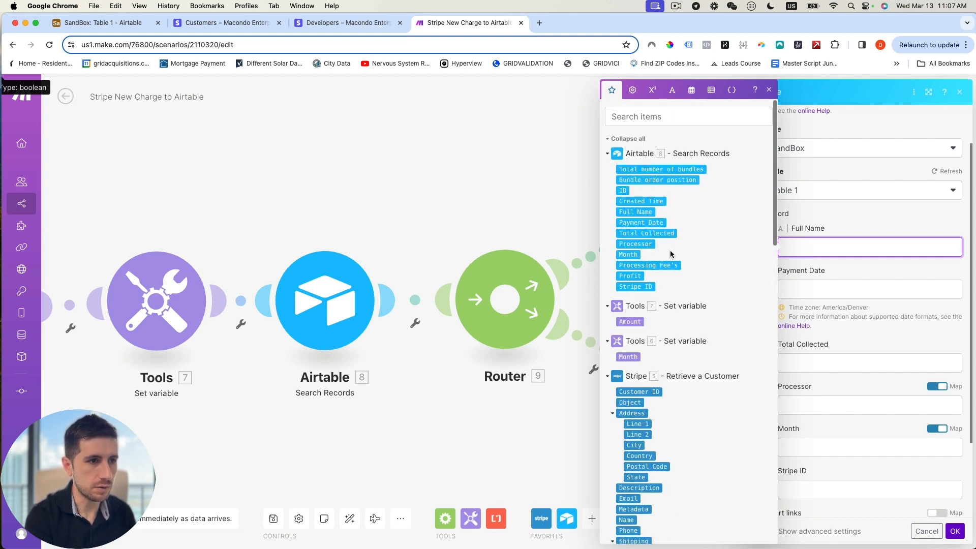
pyautogui.click(637, 121)
pyautogui.write('name')
pyautogui.click(629, 204)
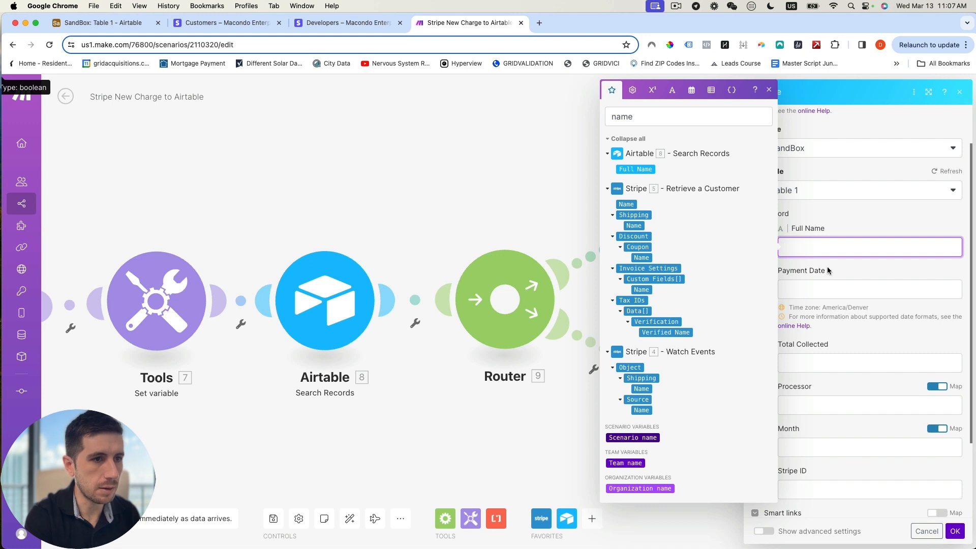
pyautogui.click(626, 204)
# Map Total Collected to the Amount variable and set Processor to Stripe
pyautogui.click(640, 117)
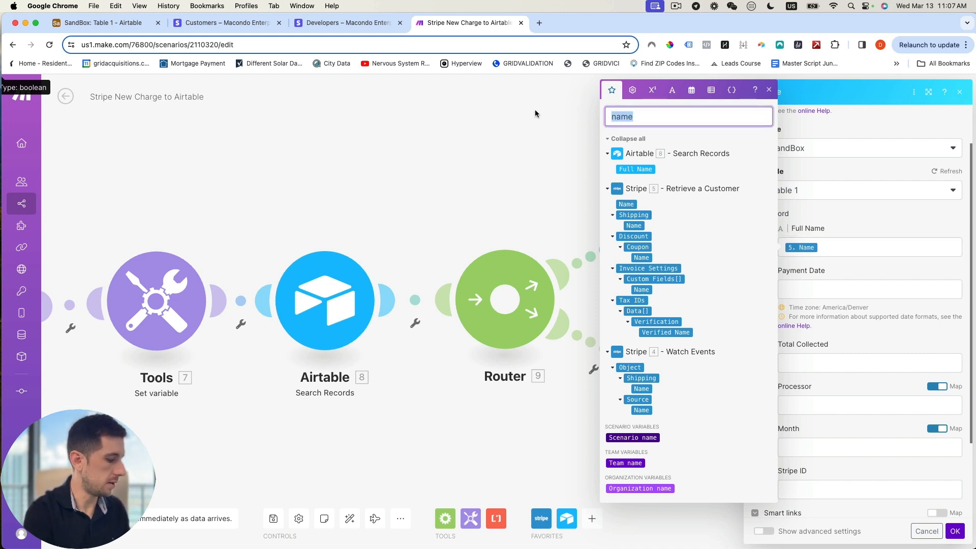
pyautogui.press('BackSpace')
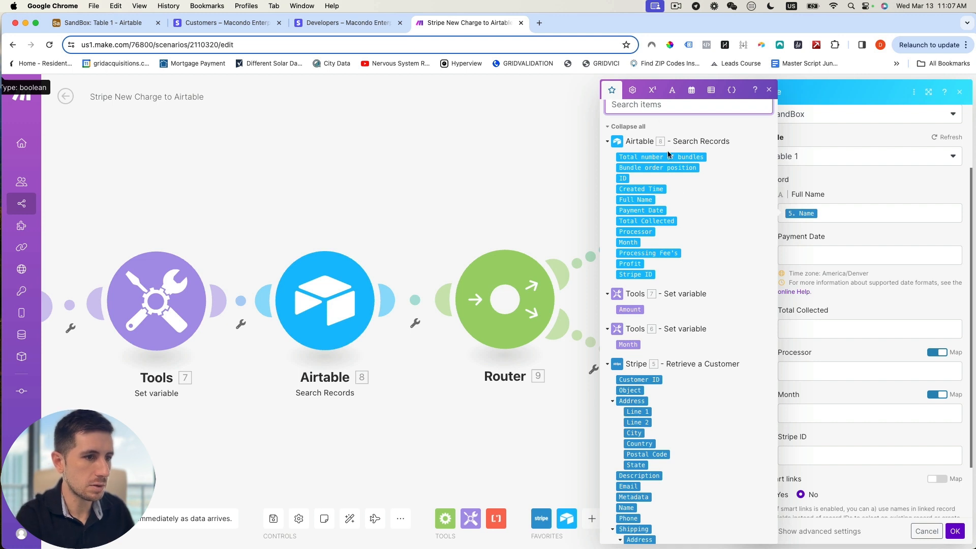
pyautogui.moveTo(629, 309); pyautogui.dragTo(813, 329)
pyautogui.click(813, 370)
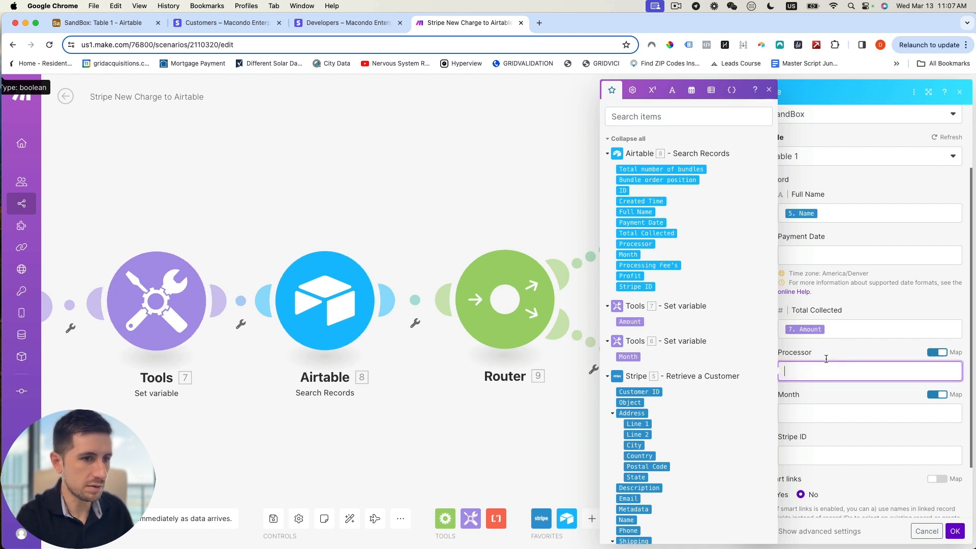
pyautogui.write('Stripe')
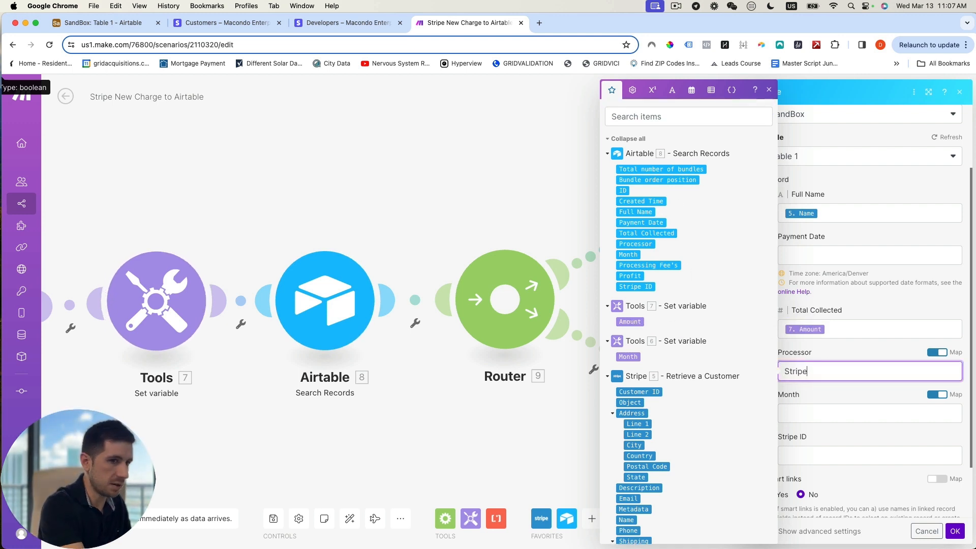
# Map Month to the Month variable and Stripe ID to the retrieved customer's Customer ID
pyautogui.click(864, 416)
pyautogui.moveTo(630, 356); pyautogui.dragTo(809, 412)
pyautogui.scroll(-2, 812, 398)
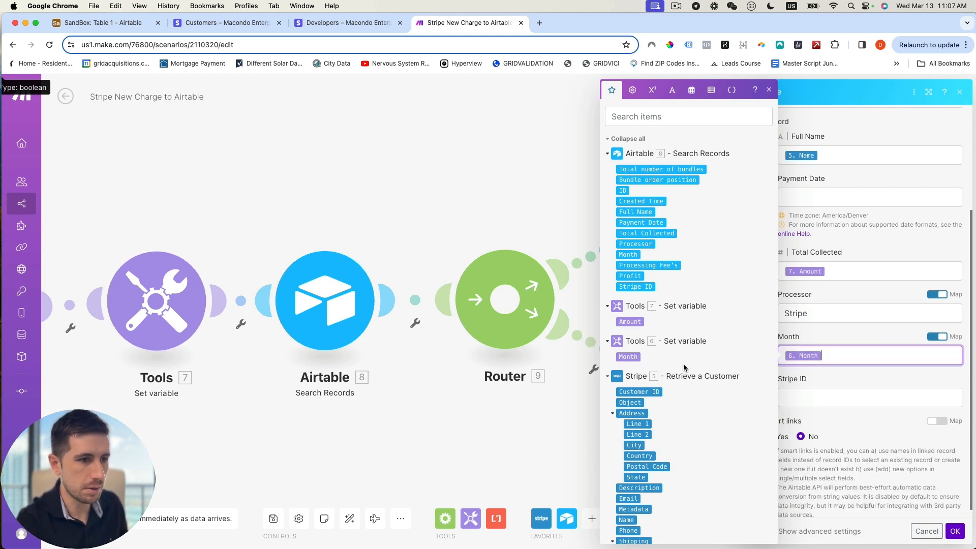
pyautogui.scroll(-1, 676, 352)
pyautogui.moveTo(655, 358); pyautogui.dragTo(845, 402)
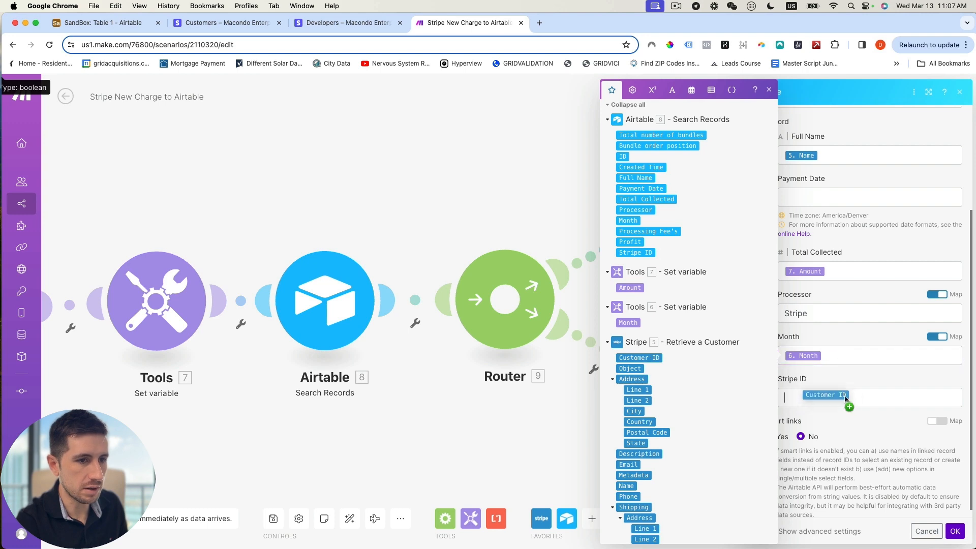
# Look through the Stripe Retrieve a Customer items for a value suitable for Payment Date
pyautogui.scroll(-1, 646, 325)
pyautogui.scroll(-10, 646, 324)
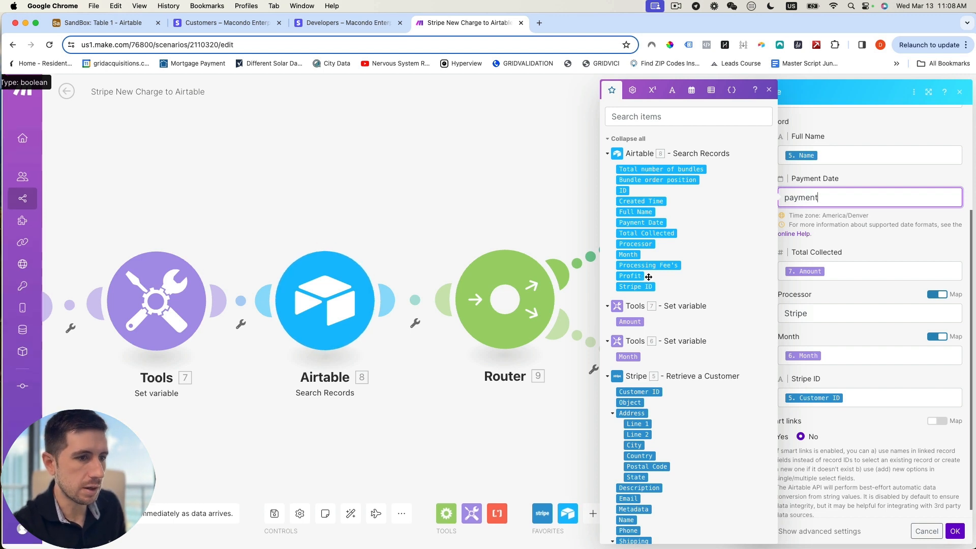
pyautogui.scroll(-5, 640, 282)
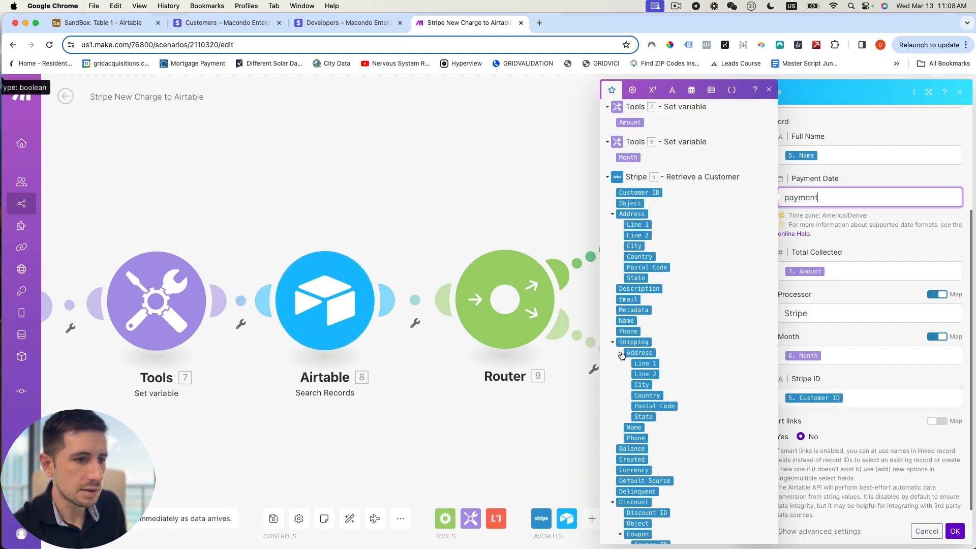
pyautogui.scroll(-6, 621, 355)
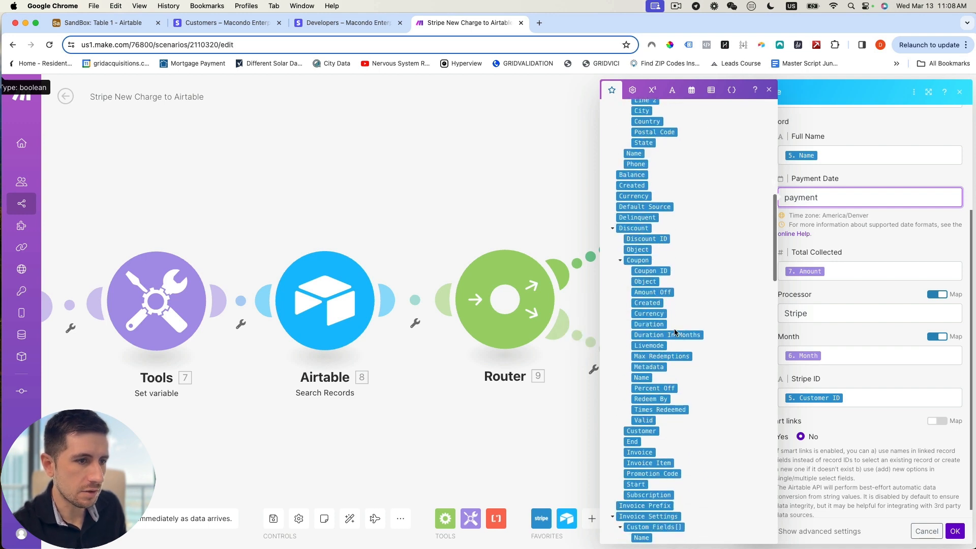
pyautogui.scroll(-4, 656, 356)
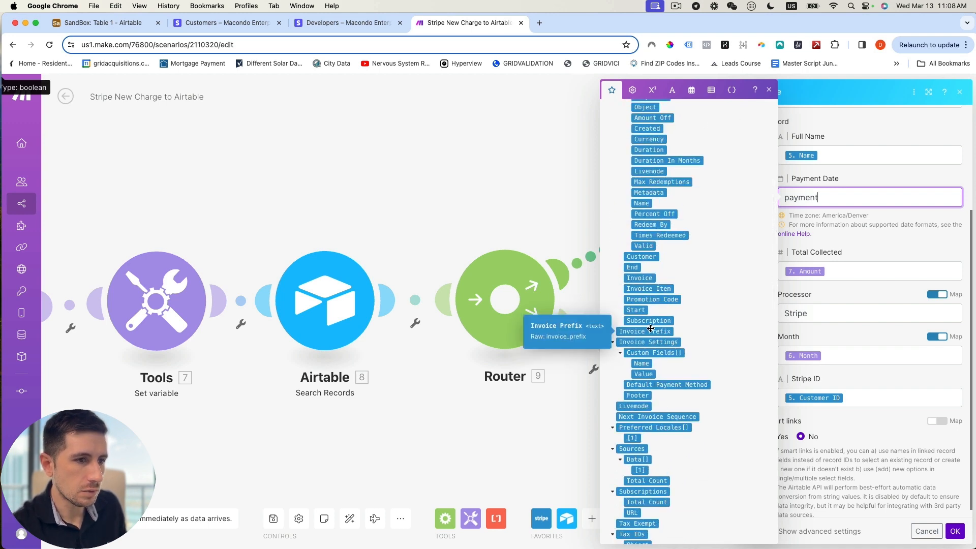
pyautogui.scroll(12, 650, 305)
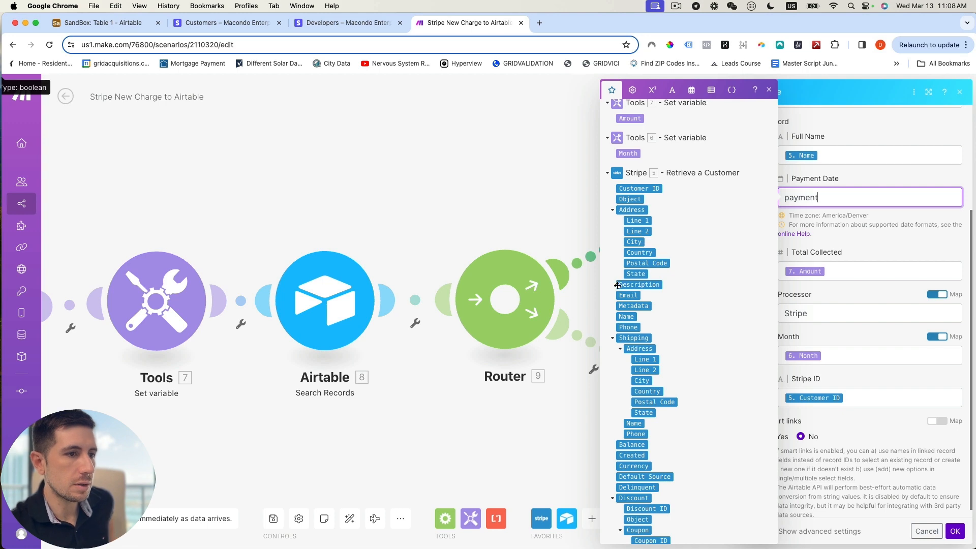
pyautogui.scroll(-3, 632, 297)
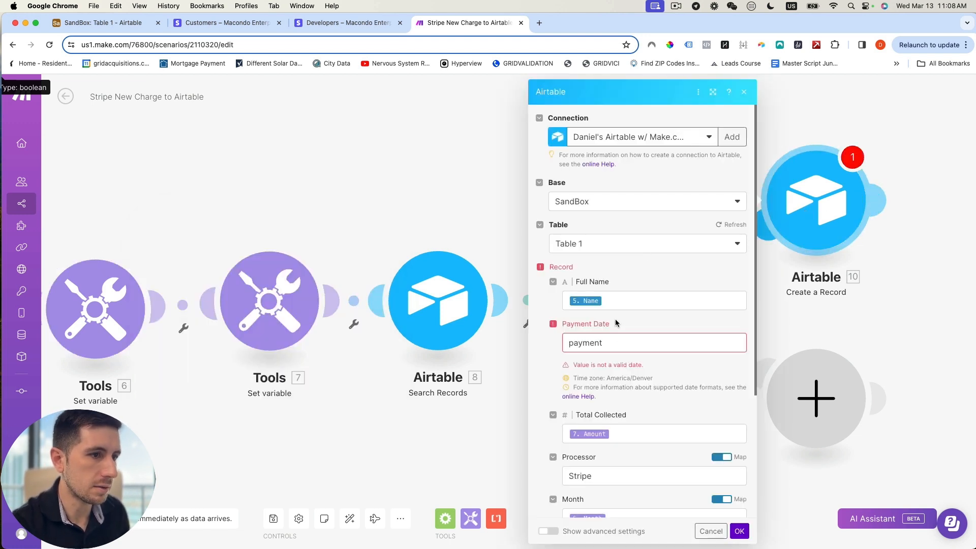
# Replace the text in Payment Date with the now variable and save the create-record module
pyautogui.click(606, 345)
pyautogui.press('BackSpace')
pyautogui.press('BackSpace')
pyautogui.press('BackSpace')
pyautogui.press('BackSpace')
pyautogui.press('BackSpace')
pyautogui.press('BackSpace')
pyautogui.press('BackSpace')
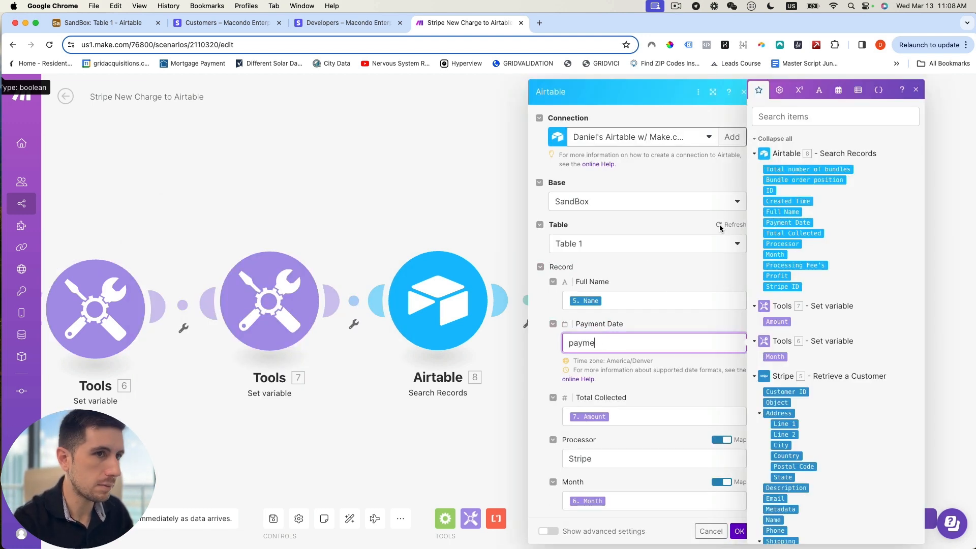
pyautogui.click(779, 92)
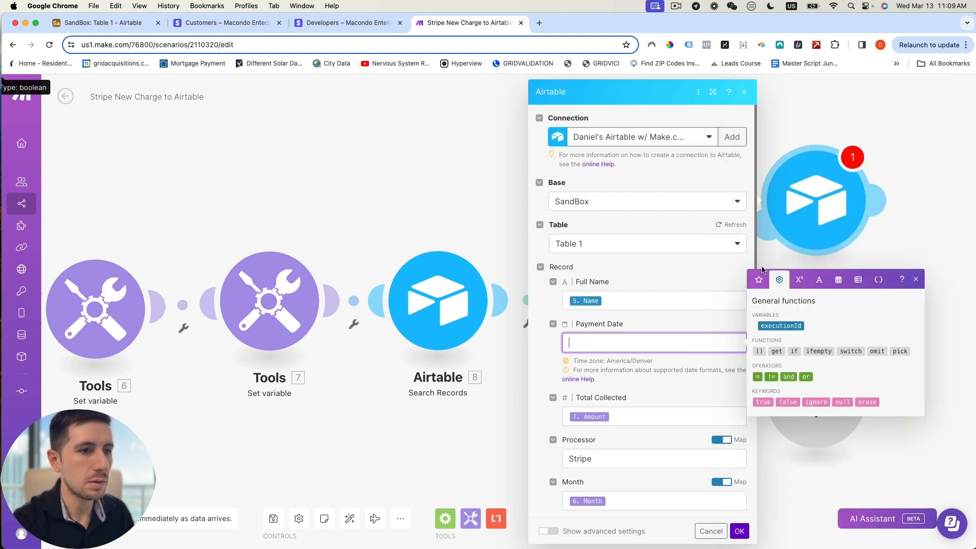
pyautogui.click(836, 279)
pyautogui.click(767, 419)
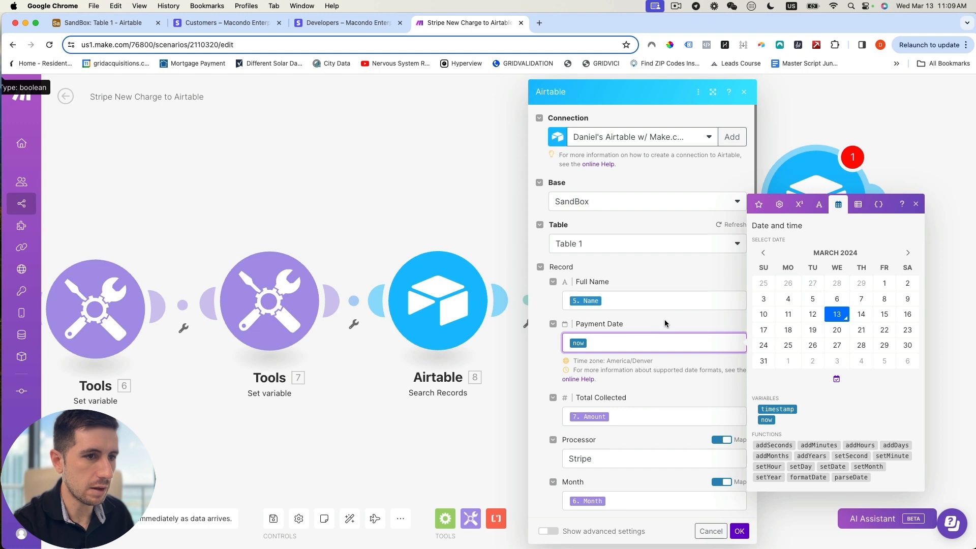
pyautogui.click(666, 321)
pyautogui.scroll(-5, 623, 333)
pyautogui.click(740, 531)
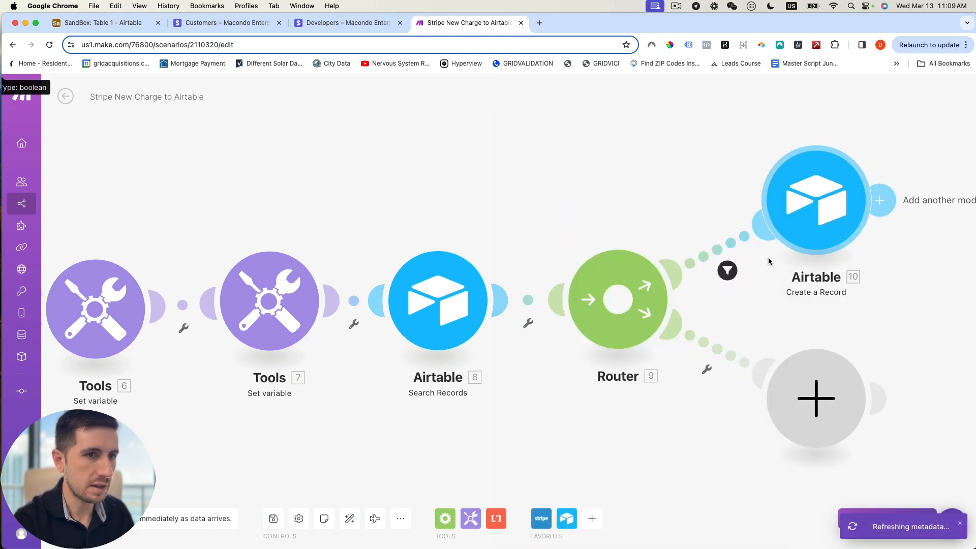
# Set up a filter on the router's second route requiring the Airtable Search Records ID to exist
pyautogui.click(707, 369)
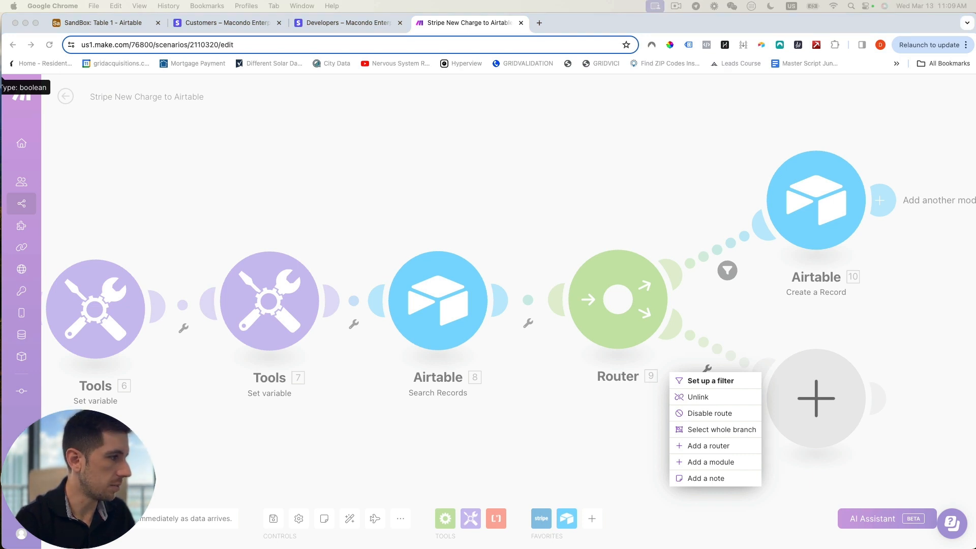
pyautogui.click(708, 382)
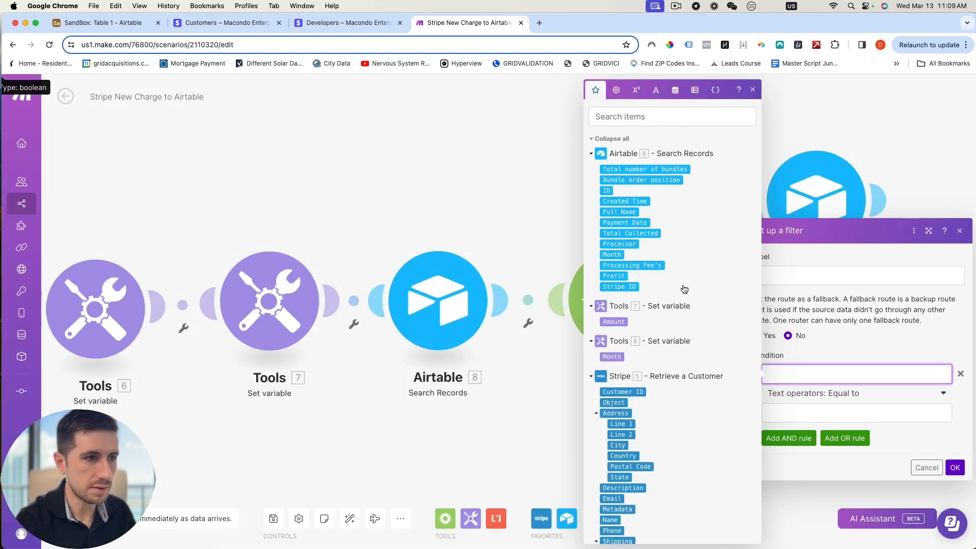
pyautogui.click(606, 190)
pyautogui.click(843, 394)
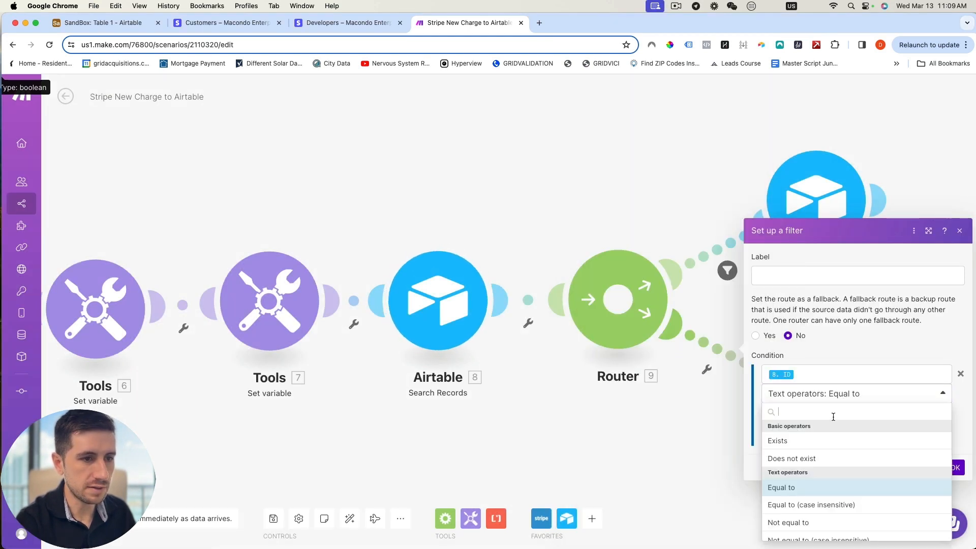
pyautogui.click(816, 441)
# Add an AND rule requiring the Month variable to be not equal to the searched Airtable record's Month, and save the filter
pyautogui.click(814, 434)
pyautogui.click(791, 410)
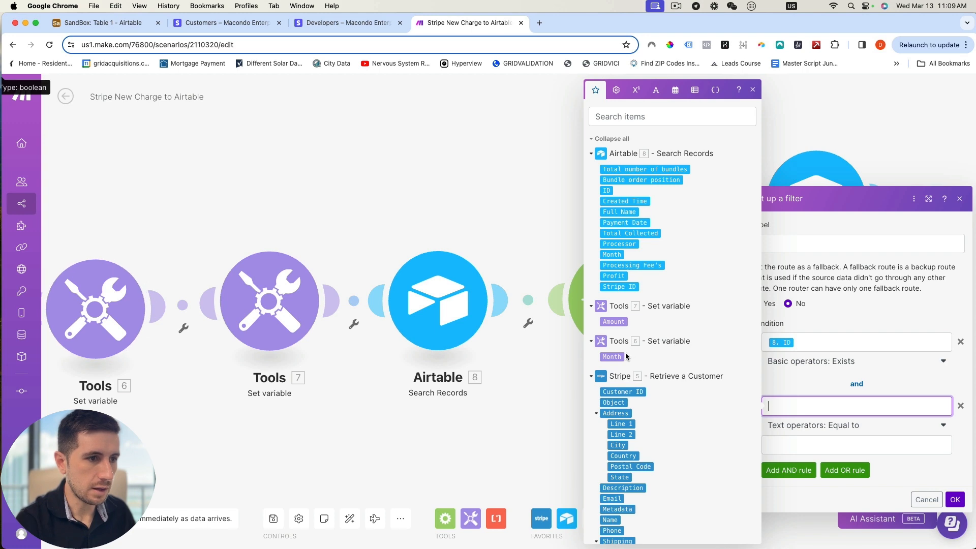
pyautogui.click(823, 425)
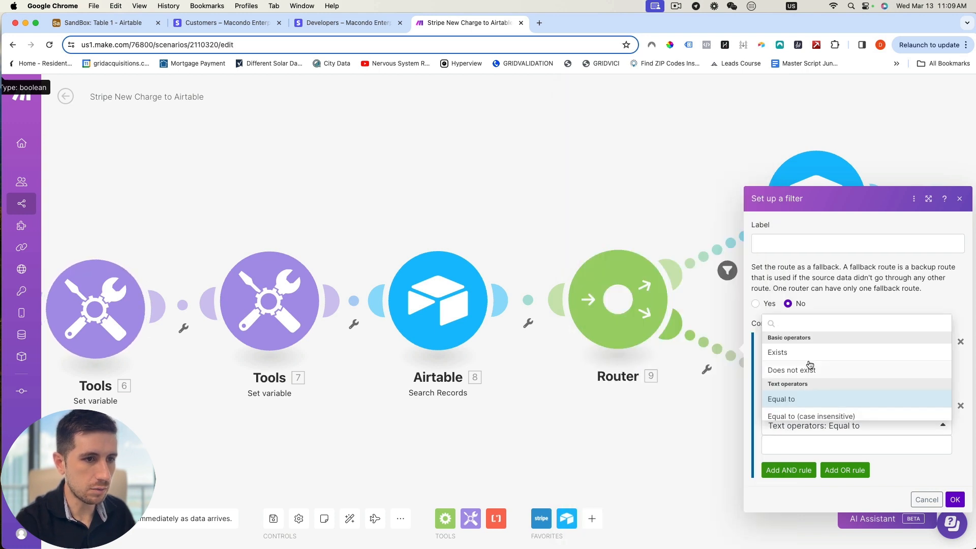
pyautogui.click(618, 256)
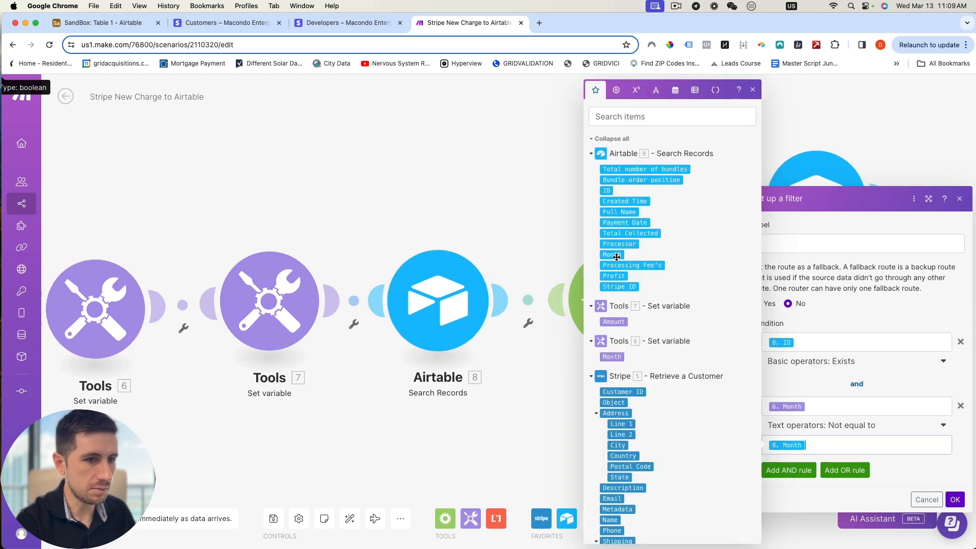
pyautogui.click(954, 500)
# Add an Airtable create-record module on the router's second route, using the SandBox base and Table 1
pyautogui.click(816, 395)
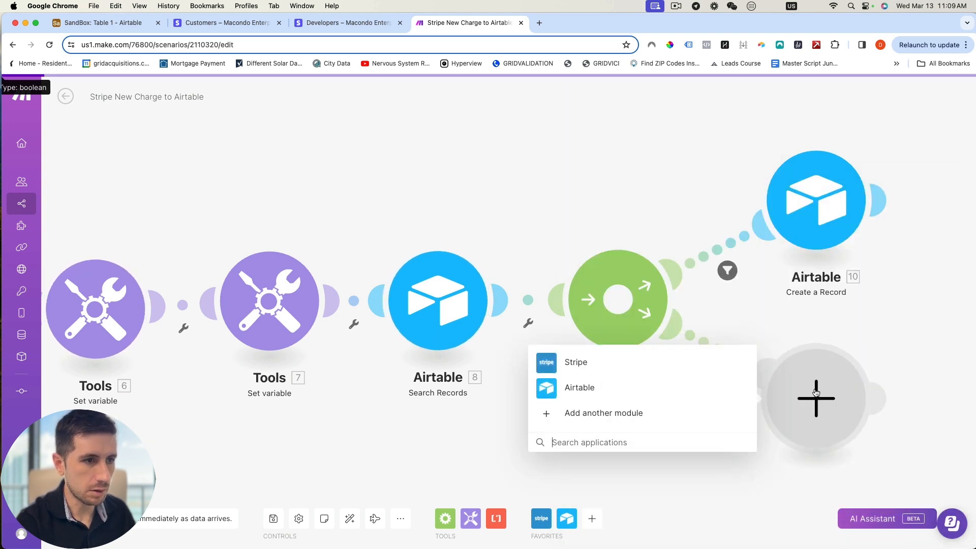
pyautogui.click(579, 388)
pyautogui.click(577, 414)
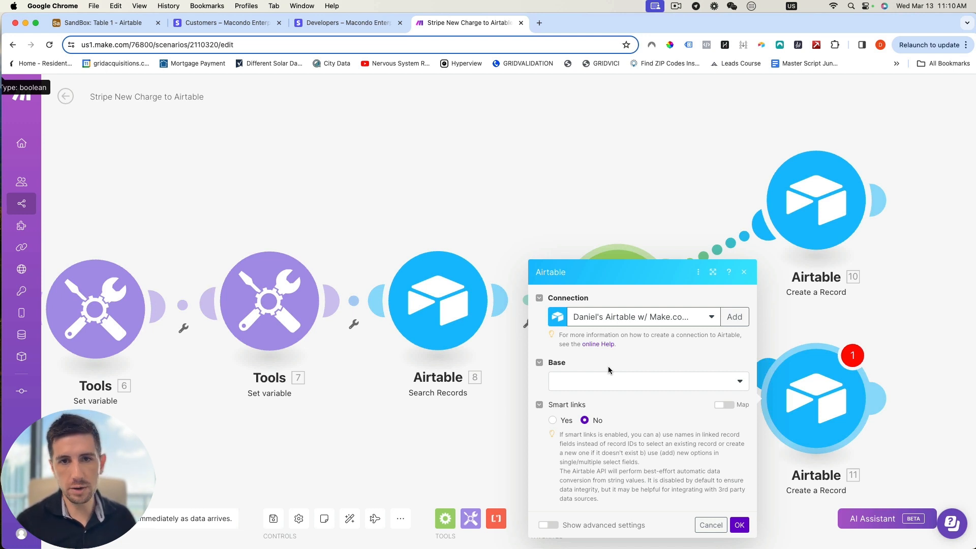
pyautogui.click(666, 383)
pyautogui.click(600, 401)
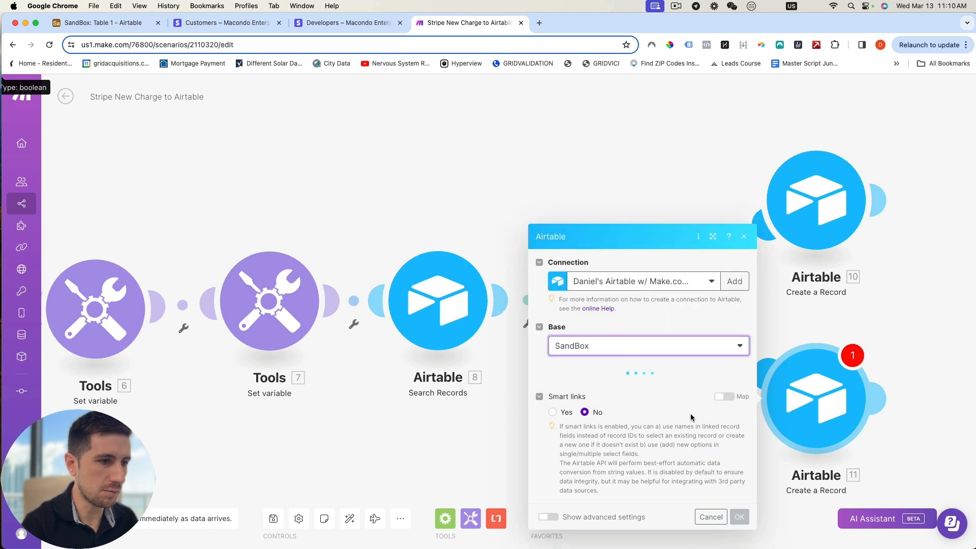
pyautogui.click(629, 389)
pyautogui.click(586, 410)
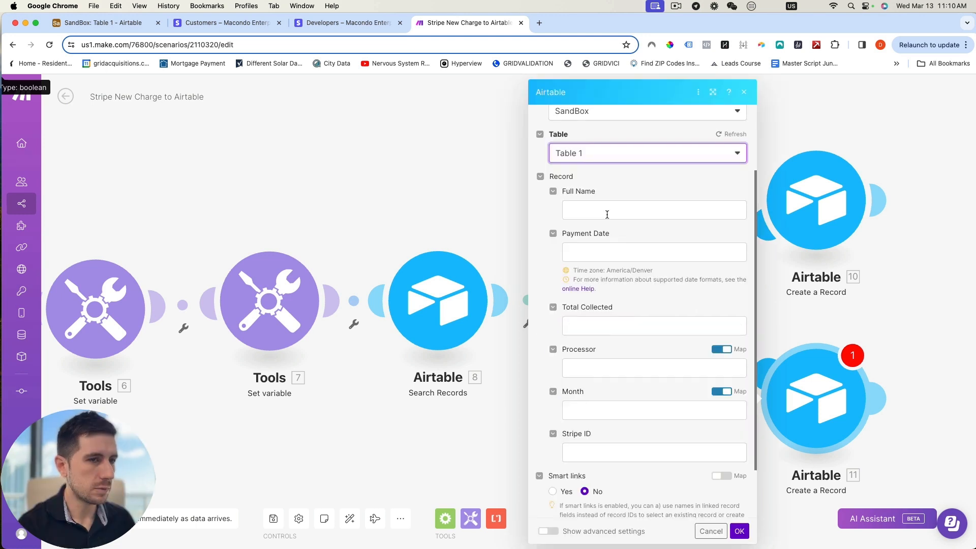
# Map Full Name to the Name item of Stripe Retrieve a Customer and Payment Date to the now variable
pyautogui.click(607, 214)
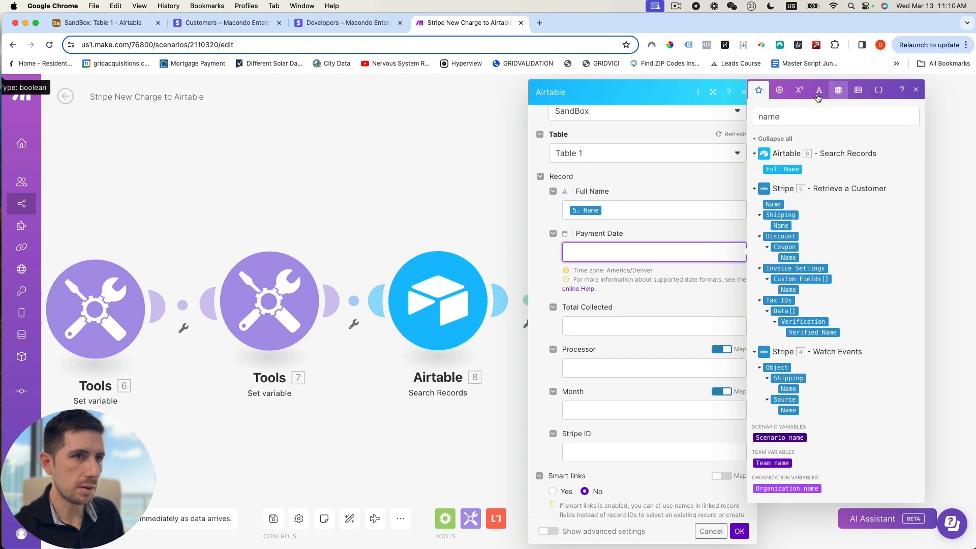
pyautogui.click(838, 90)
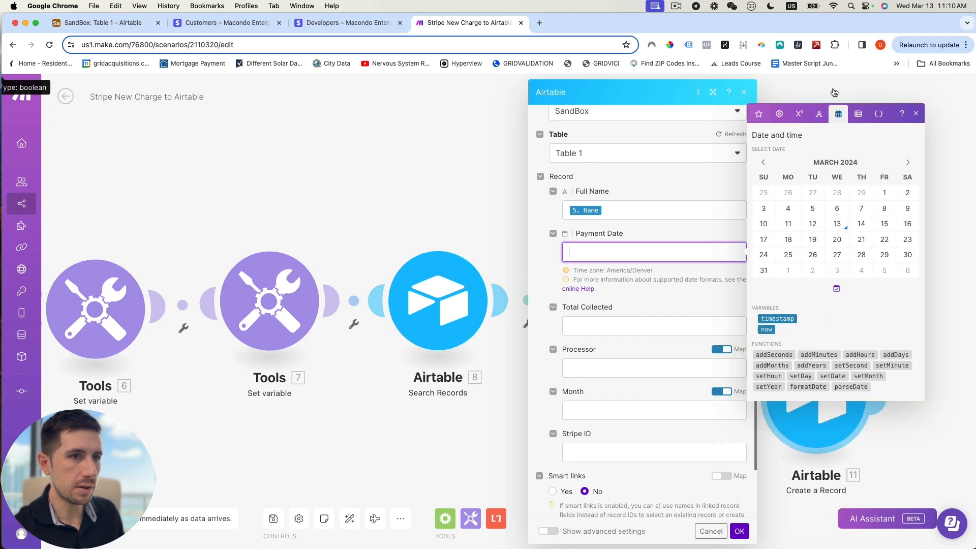
pyautogui.click(773, 317)
# Map Total Collected to the Amount variable from Set variable and set Processor to Stripe in the second create-record module
pyautogui.click(639, 325)
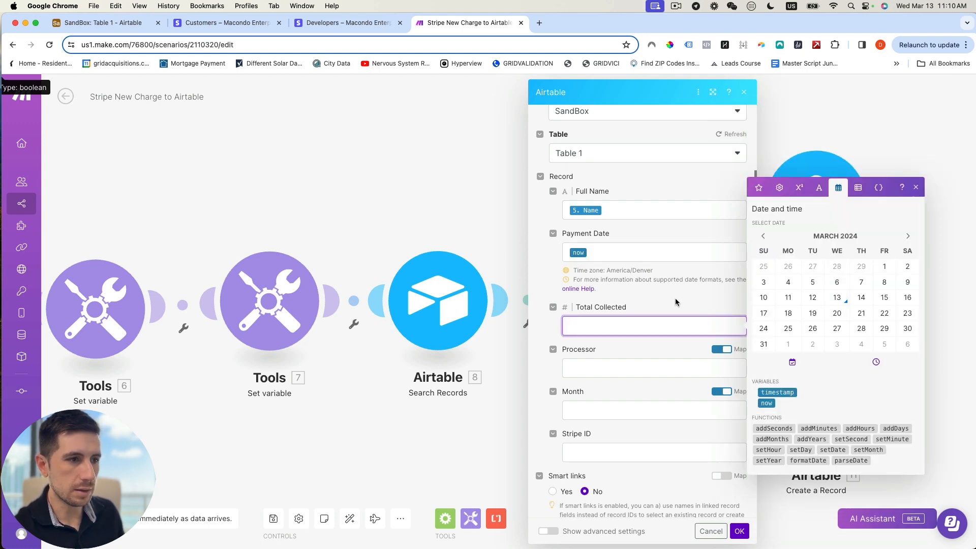
pyautogui.doubleClick(791, 152)
pyautogui.write('amount')
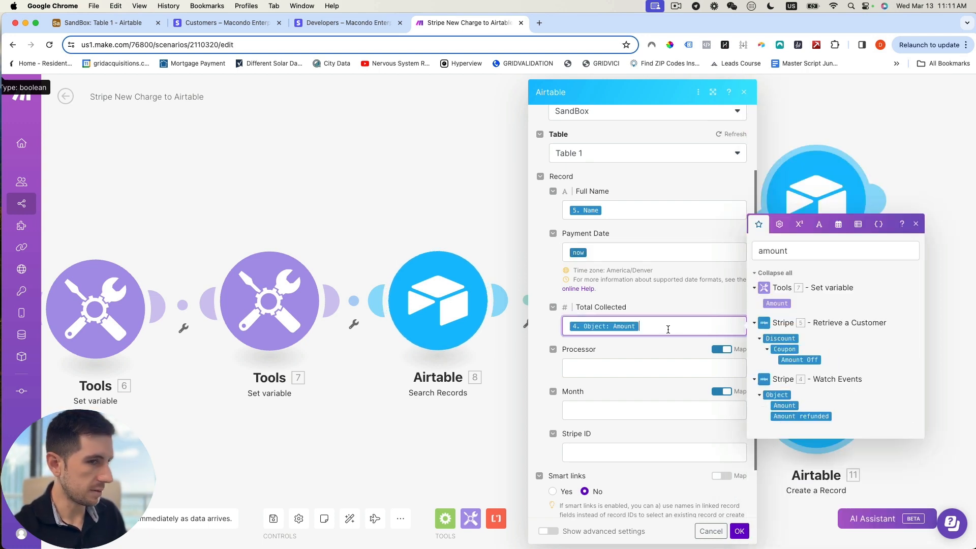
pyautogui.moveTo(776, 304); pyautogui.dragTo(638, 328)
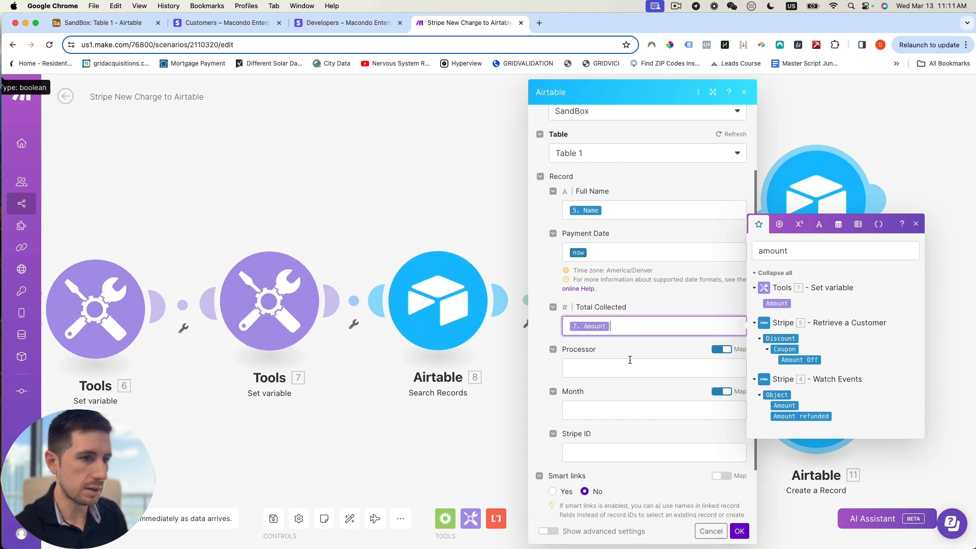
pyautogui.click(612, 361)
pyautogui.write('Stripe')
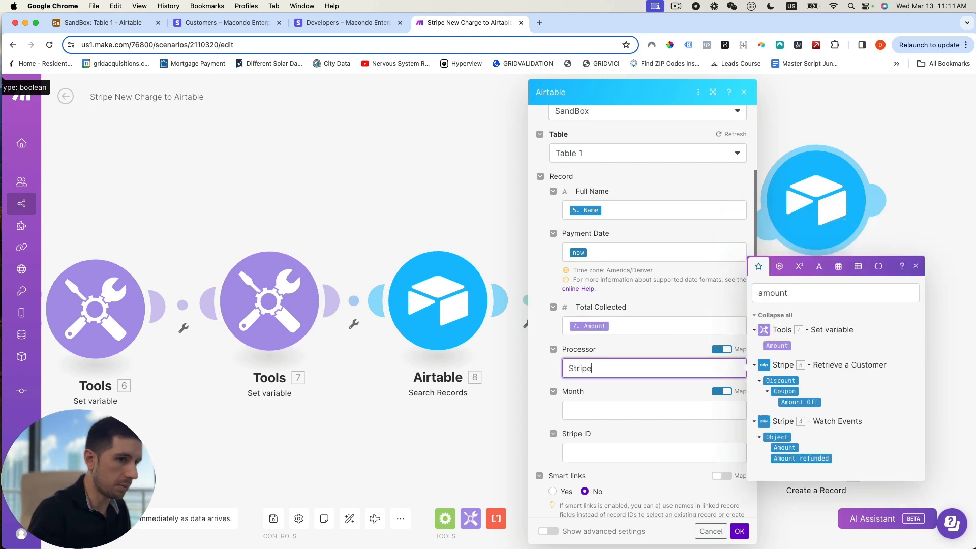
# Map the second create-record module's Month to the Month variable from Set variable
pyautogui.press('Tab')
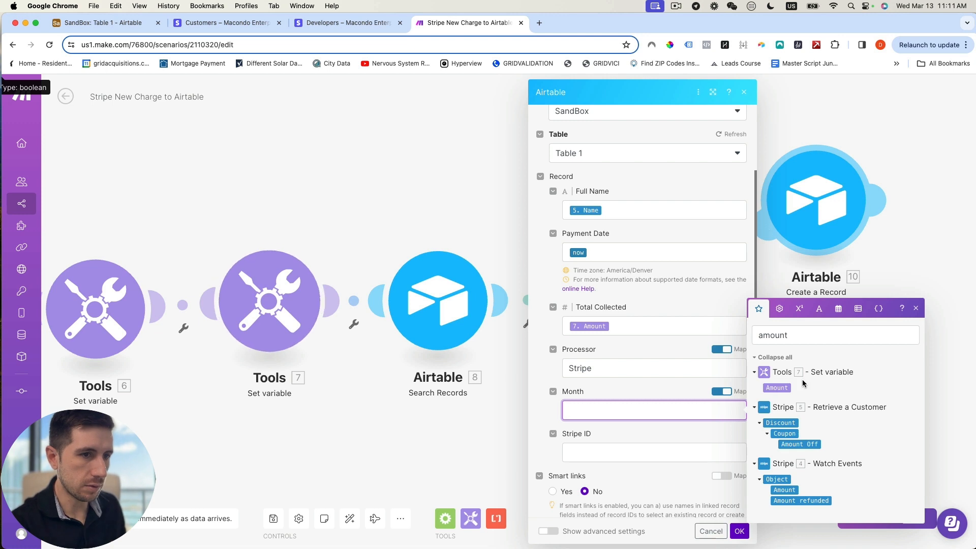
pyautogui.doubleClick(796, 333)
pyautogui.write('month')
pyautogui.moveTo(778, 391); pyautogui.dragTo(615, 411)
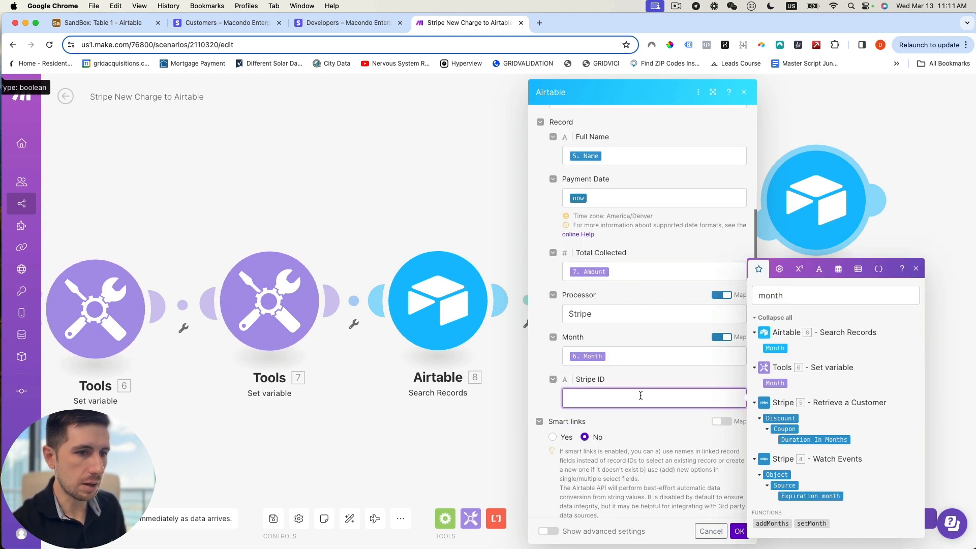
# Map Stripe ID to the Customer ID of Stripe Retrieve a Customer and save the second create-record module
pyautogui.write('cus')
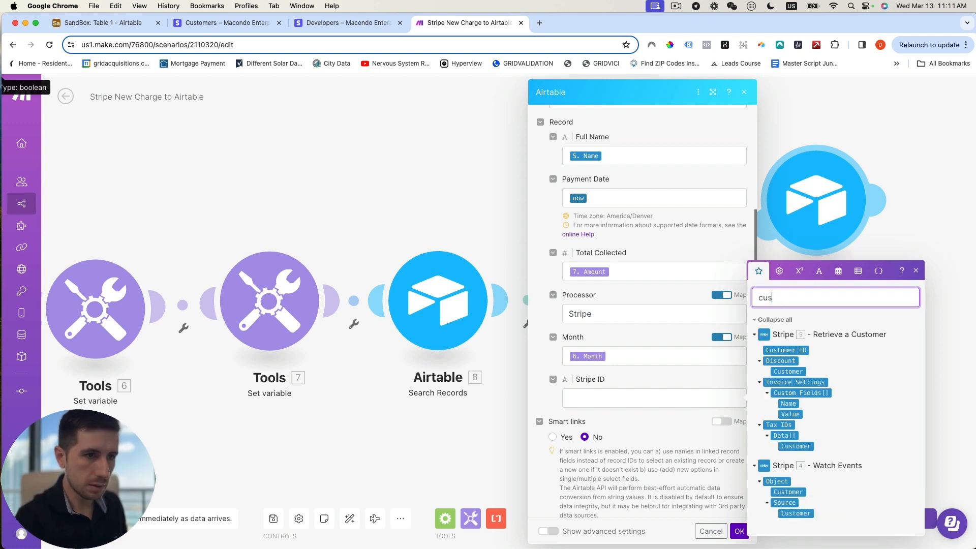
pyautogui.click(800, 351)
pyautogui.click(738, 531)
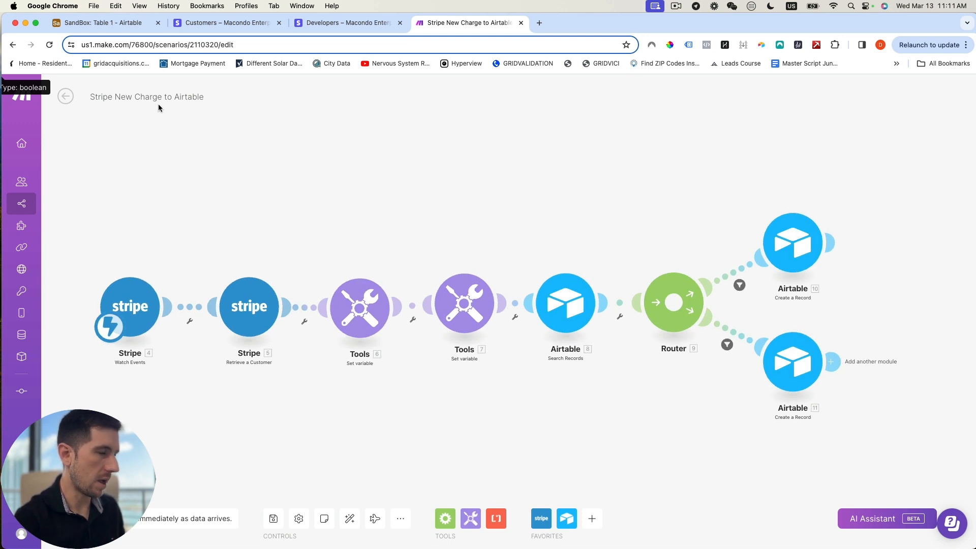
# Run the scenario and, on the customer's page in Stripe, create a $1.00 USD payment with the description "go"
pyautogui.moveTo(5, 160)
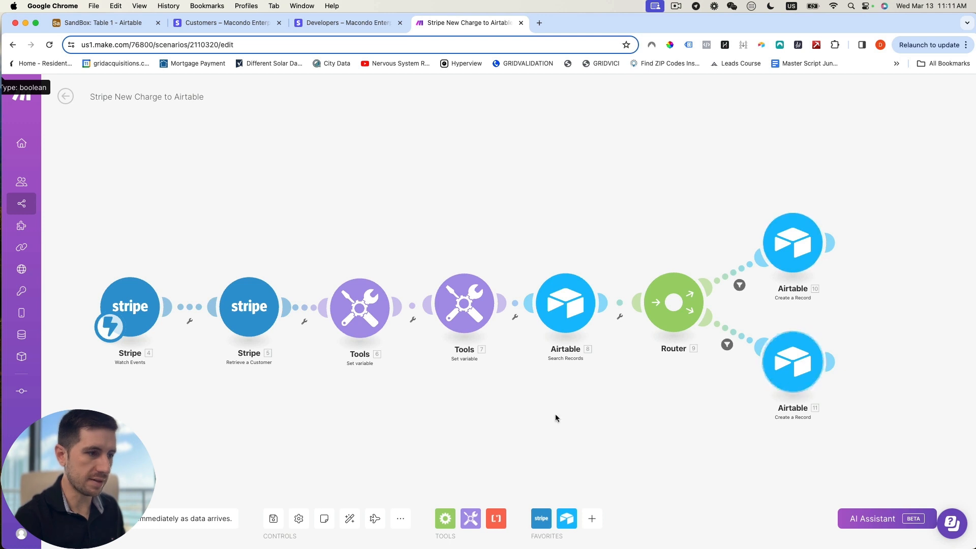
pyautogui.click(73, 518)
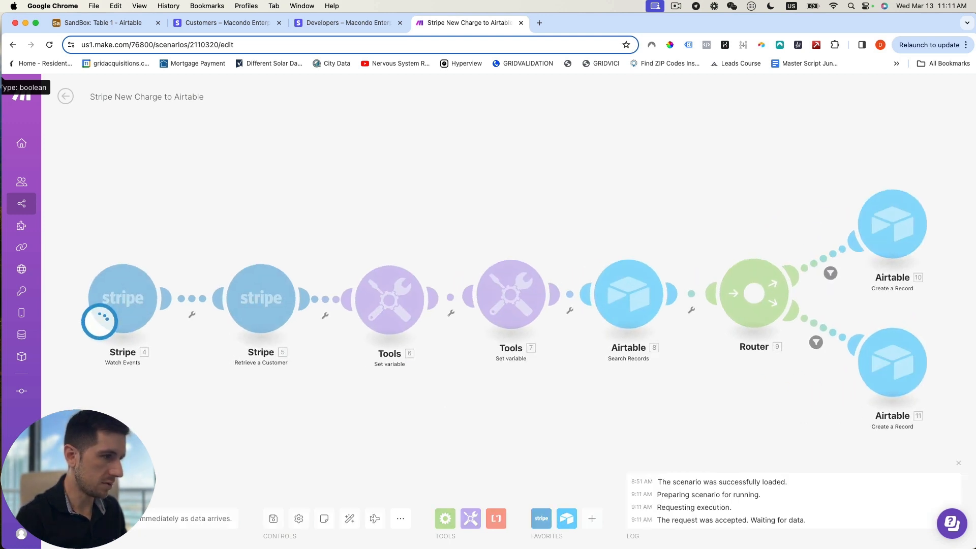
pyautogui.click(219, 27)
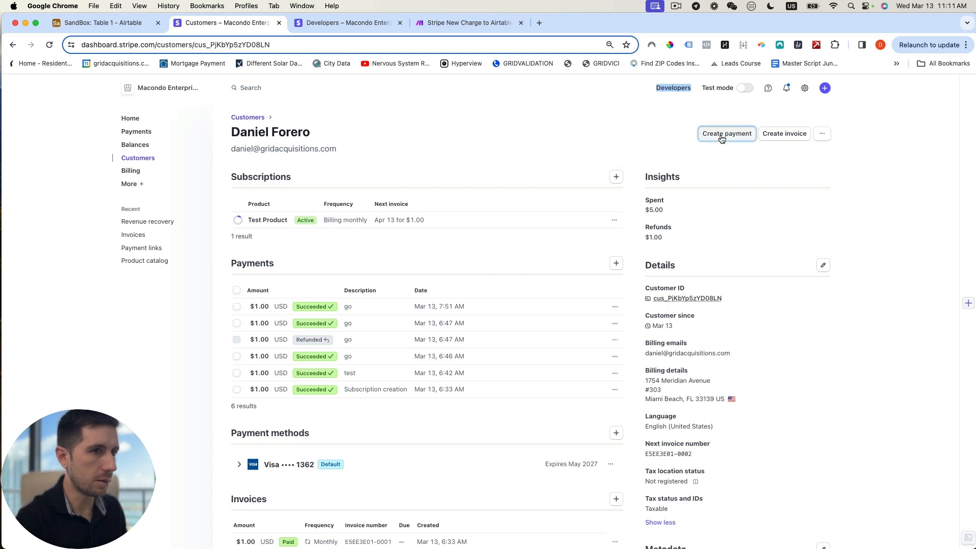
pyautogui.click(722, 133)
pyautogui.write('1.00')
pyautogui.click(497, 283)
pyautogui.write('go')
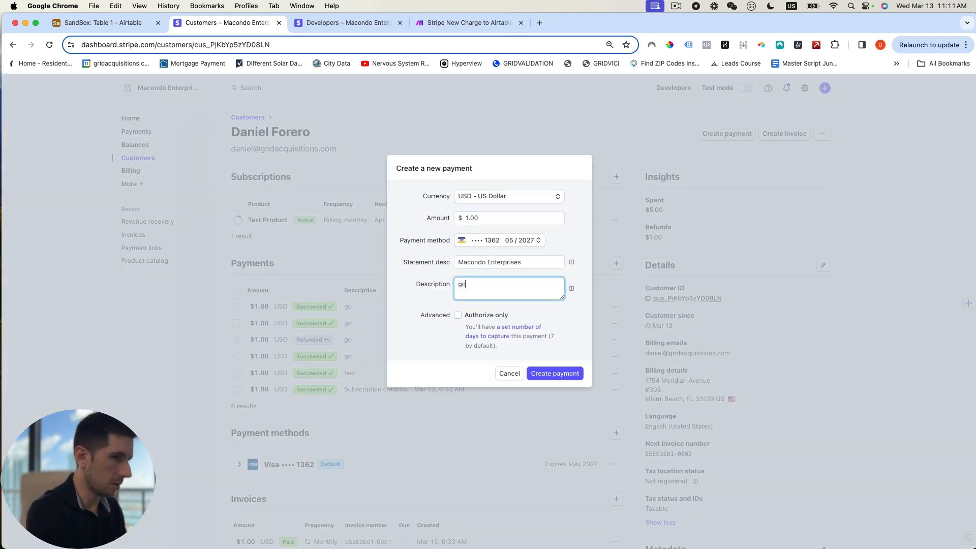
pyautogui.click(554, 373)
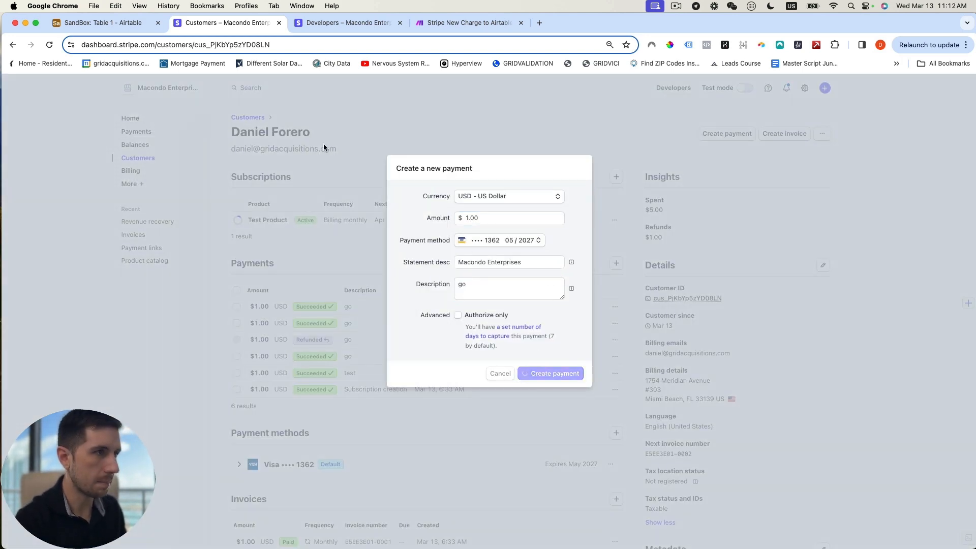
# Switch to the Make scenario and review which modules processed the new Stripe charge
pyautogui.click(460, 23)
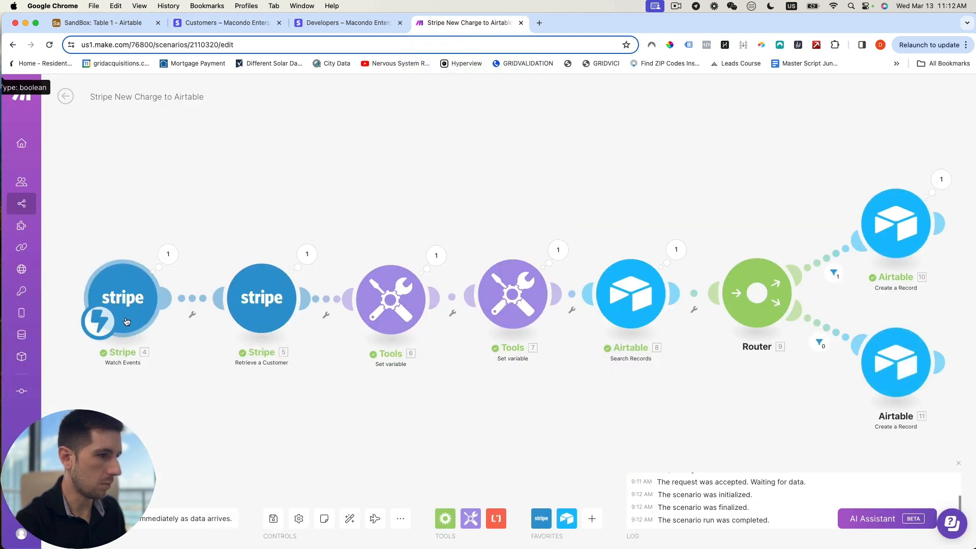
pyautogui.moveTo(756, 219); pyautogui.dragTo(681, 208)
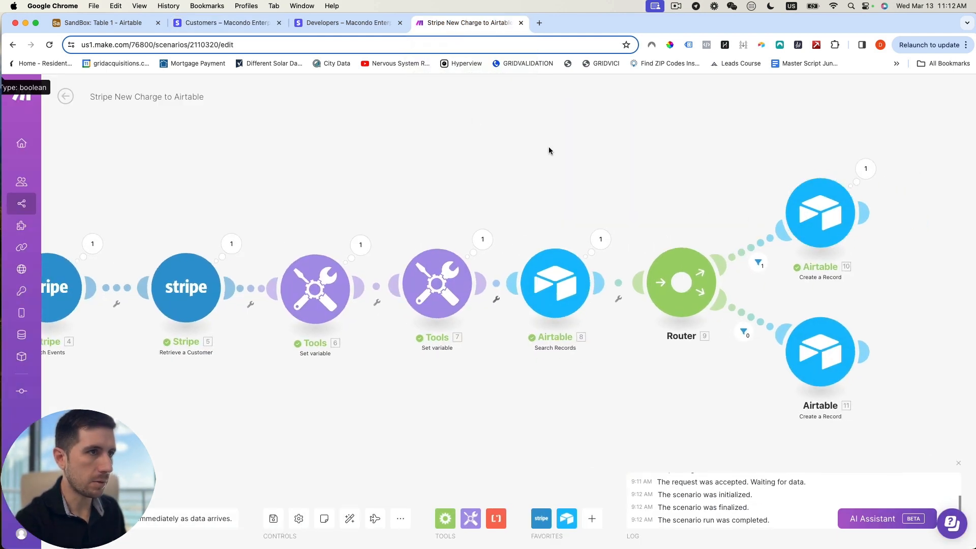
pyautogui.scroll(1, 534, 127)
# Switch to the Airtable SandBox table and check the March 2024 record's Total Collected, Processor, Month, Processing Fee's, Profit and Stripe ID
pyautogui.click(114, 24)
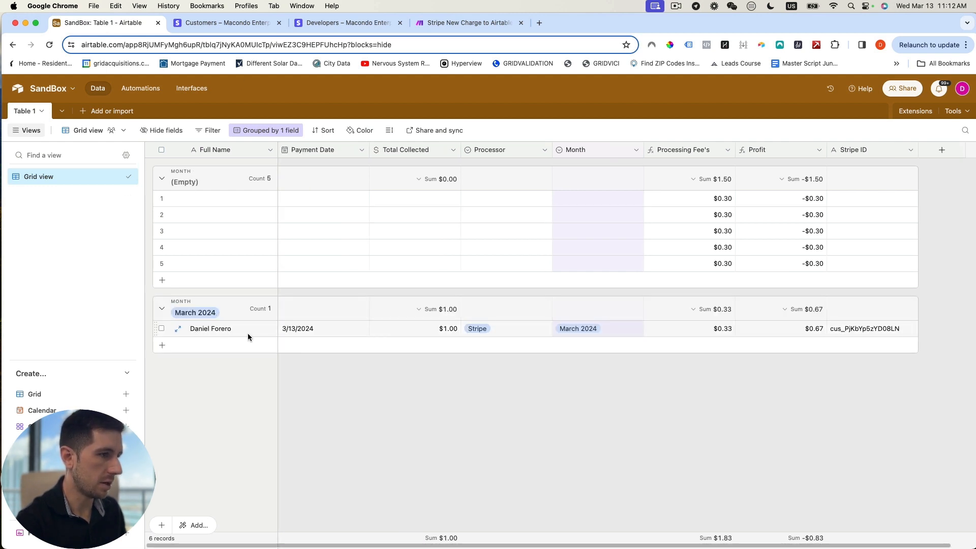
pyautogui.hscroll(1, 401, 333)
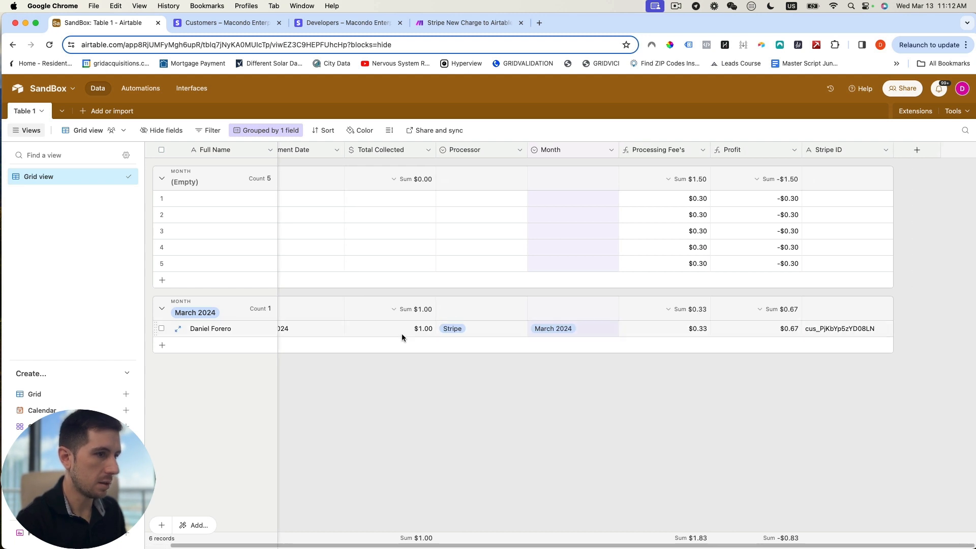
pyautogui.click(472, 330)
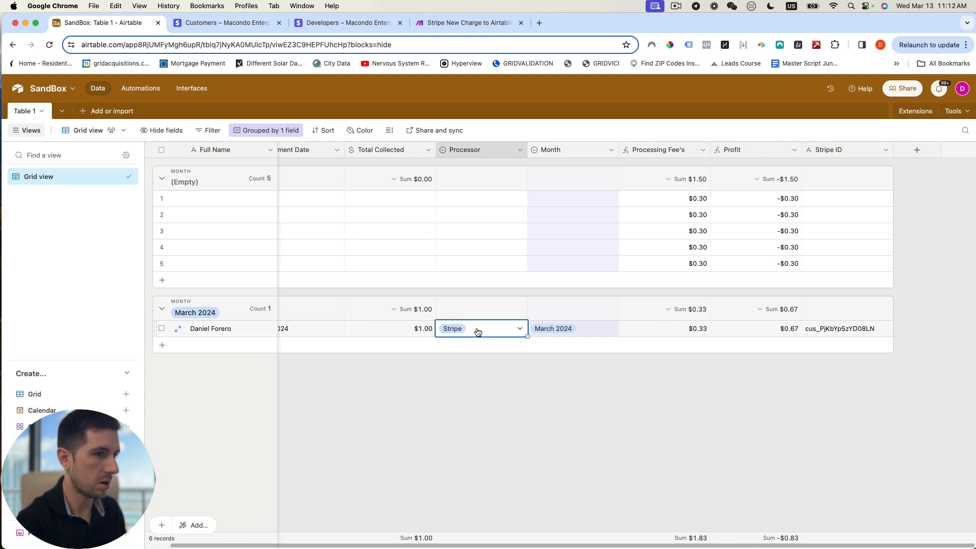
pyautogui.click(586, 328)
pyautogui.hscroll(1, 586, 329)
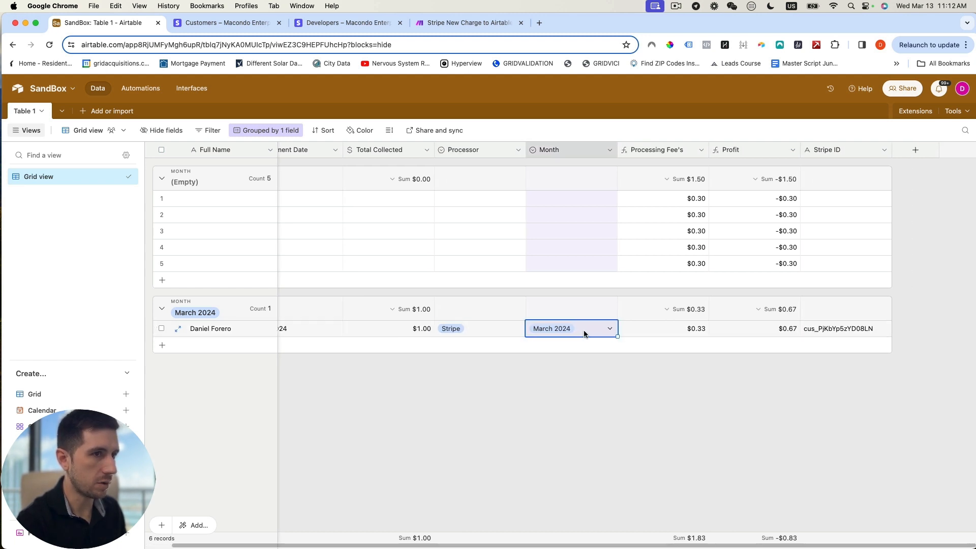
pyautogui.click(692, 331)
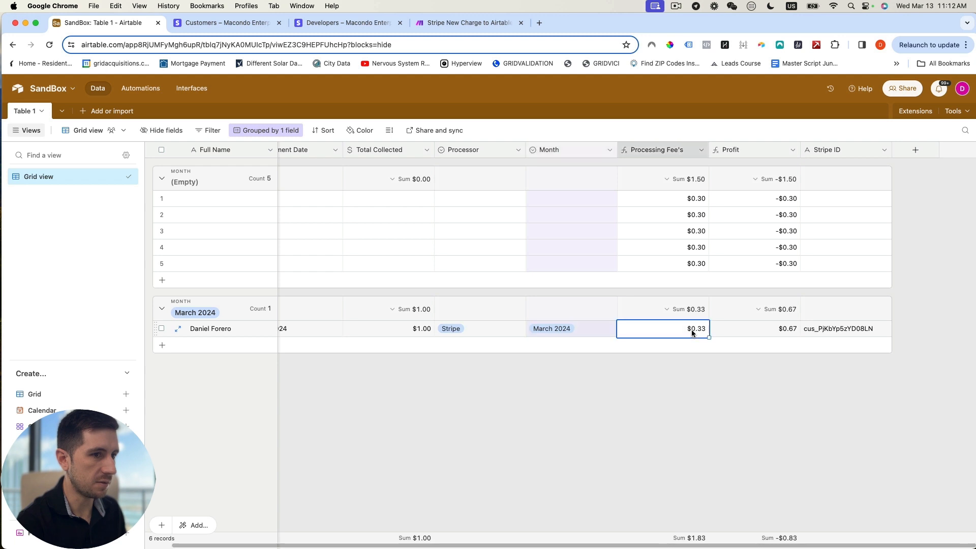
pyautogui.click(785, 332)
pyautogui.click(825, 330)
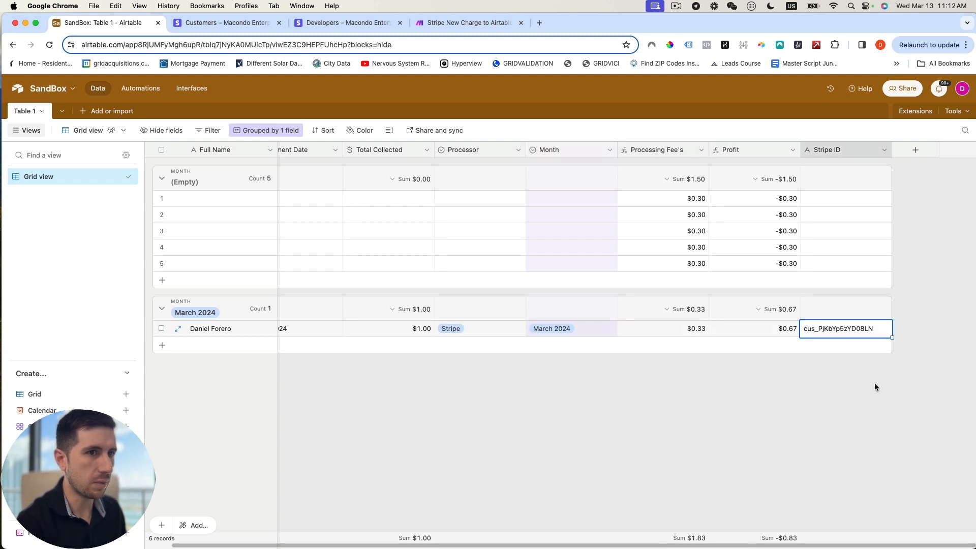
# Return to the Make scenario and inspect how the filter before the second create-record module was evaluated
pyautogui.press('super+4')
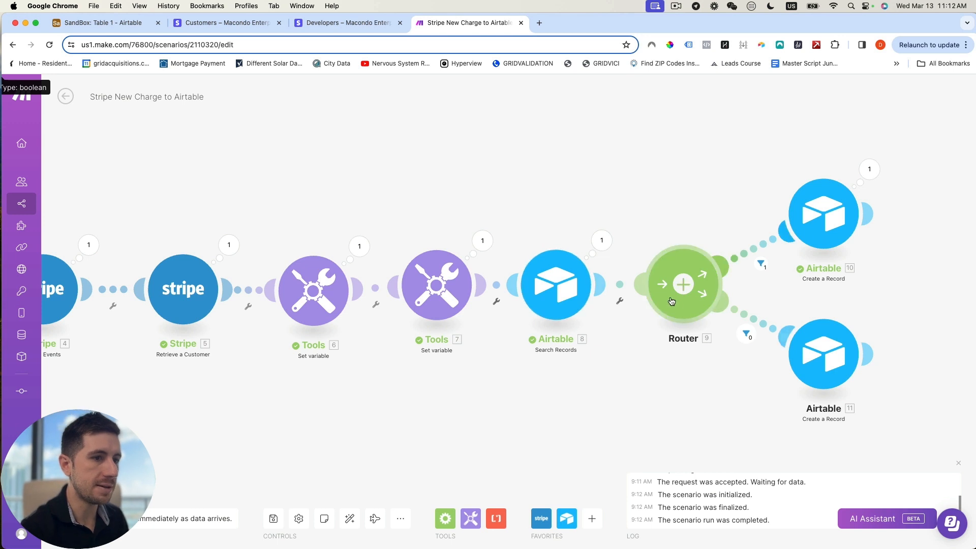
pyautogui.click(747, 334)
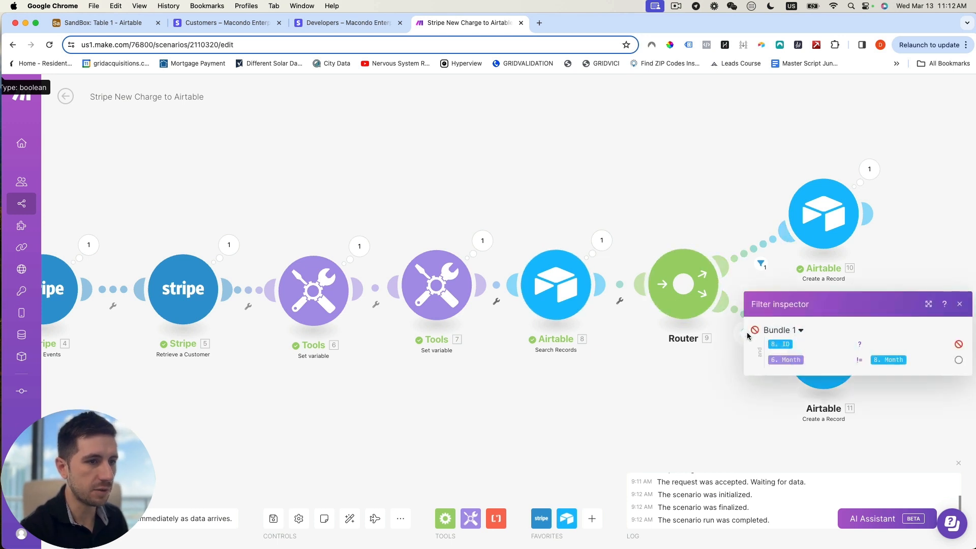
pyautogui.click(959, 305)
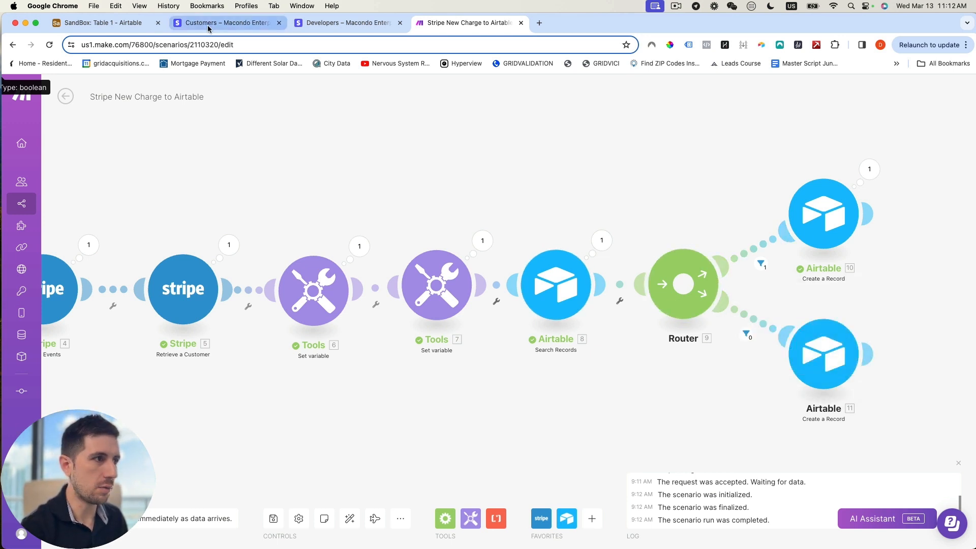
# In the Airtable SandBox table, copy the March 2024 customer record into a new record and set its Month to April 2024
pyautogui.click(101, 23)
pyautogui.hscroll(-2, 378, 318)
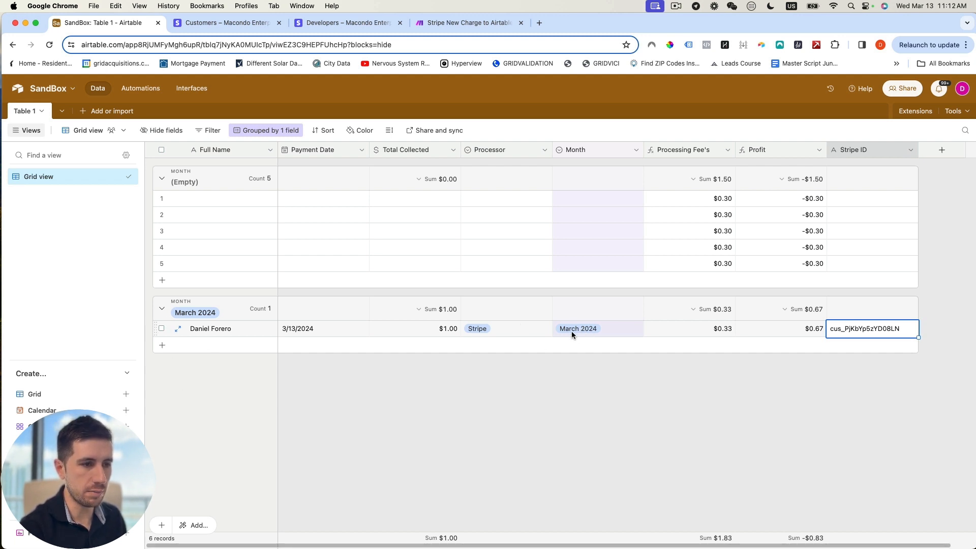
pyautogui.rightClick(212, 329)
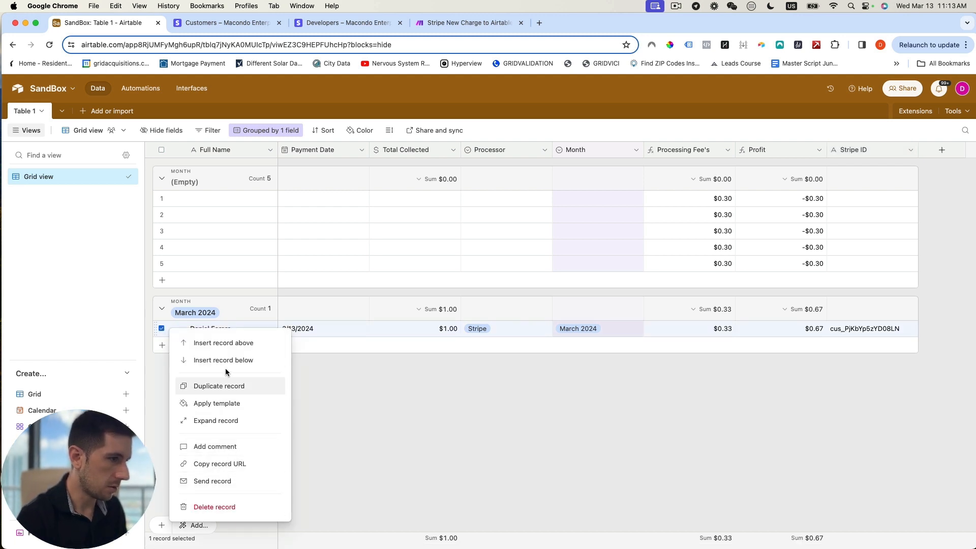
pyautogui.click(166, 364)
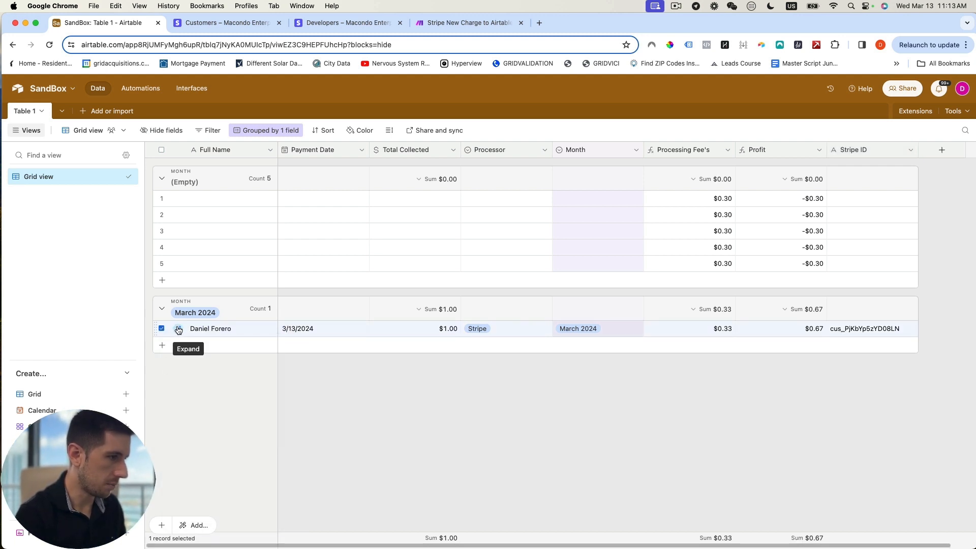
pyautogui.click(633, 344)
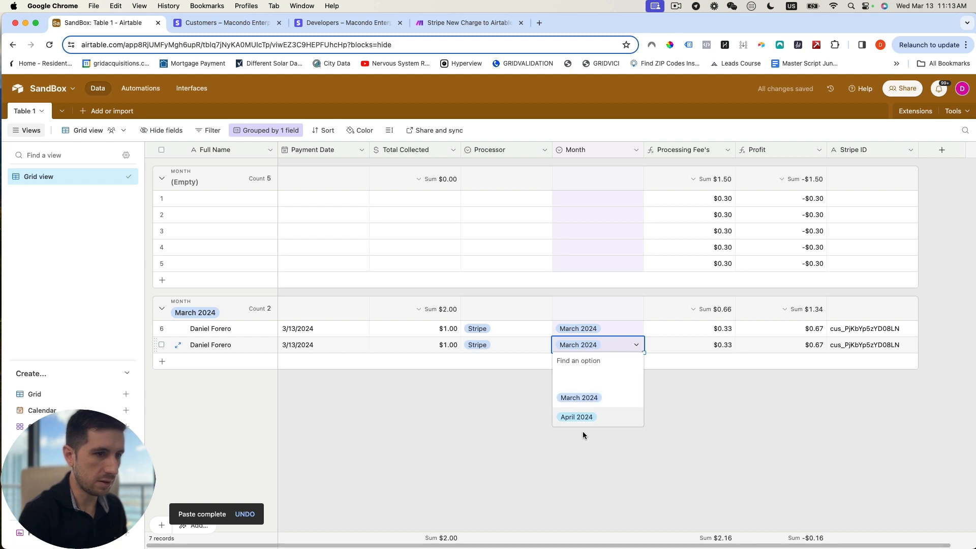
pyautogui.click(588, 418)
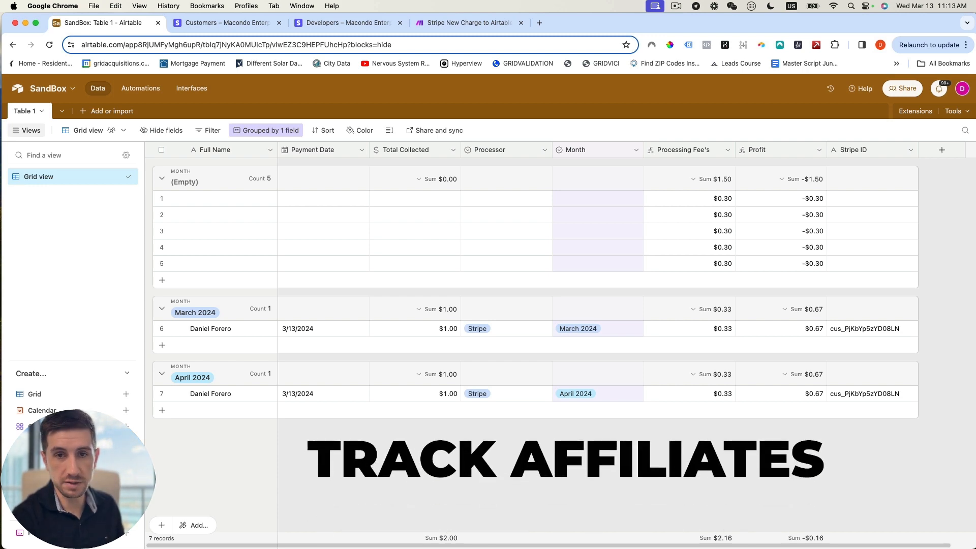
# Open the Income view of the Clout AI base in Airtable and examine its payment, processor, month, commission and affiliate payment status fields
pyautogui.hotkey('ctrl', 'Up')
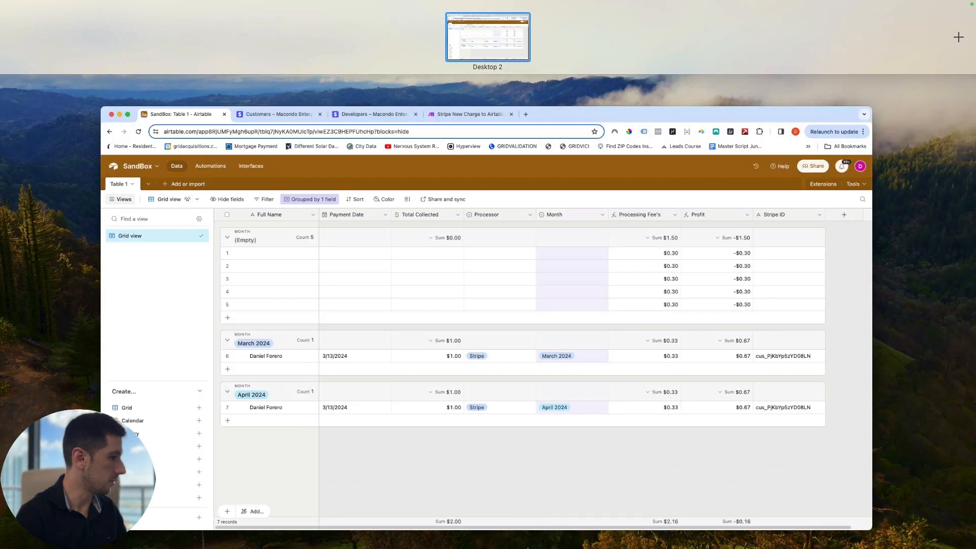
pyautogui.hotkey('ctrl', 'Up')
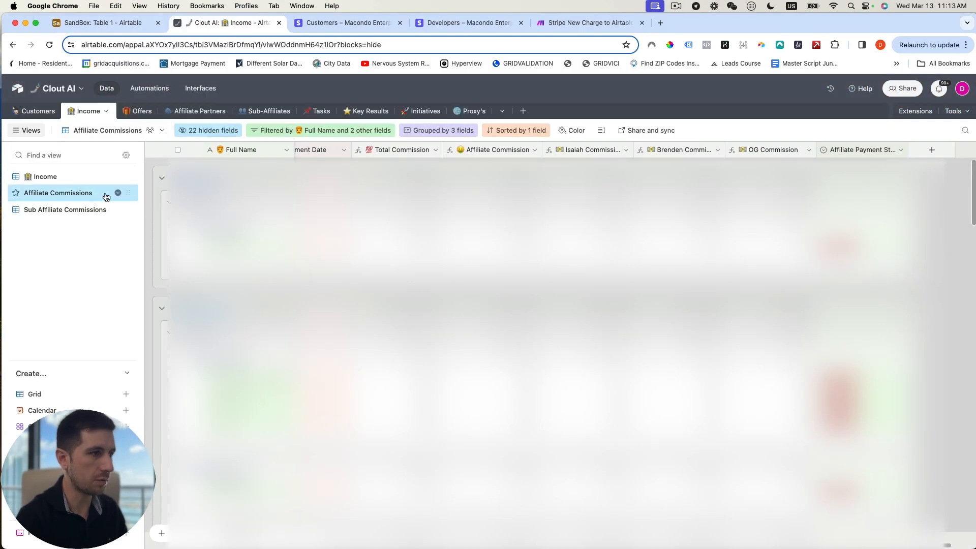
pyautogui.click(61, 177)
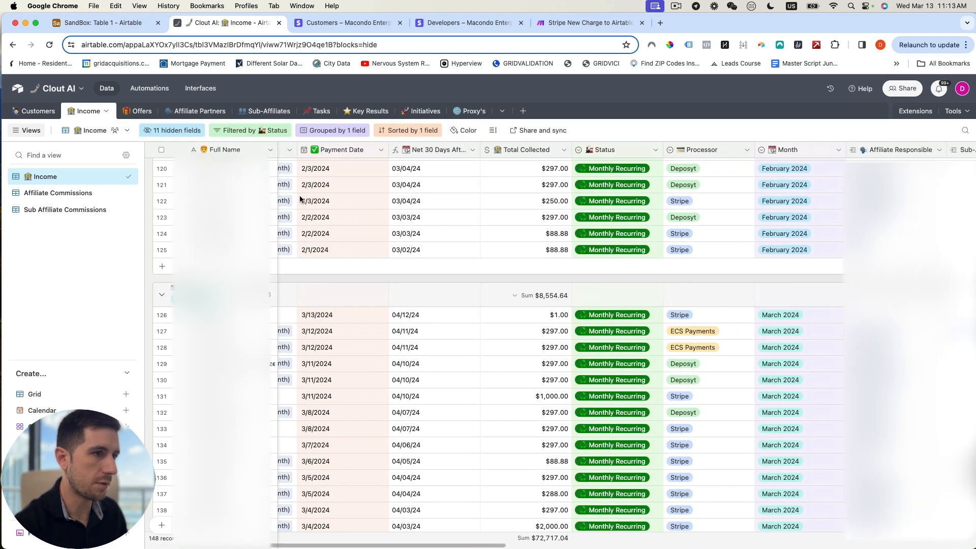
pyautogui.hscroll(5, 298, 194)
pyautogui.hscroll(10, 297, 166)
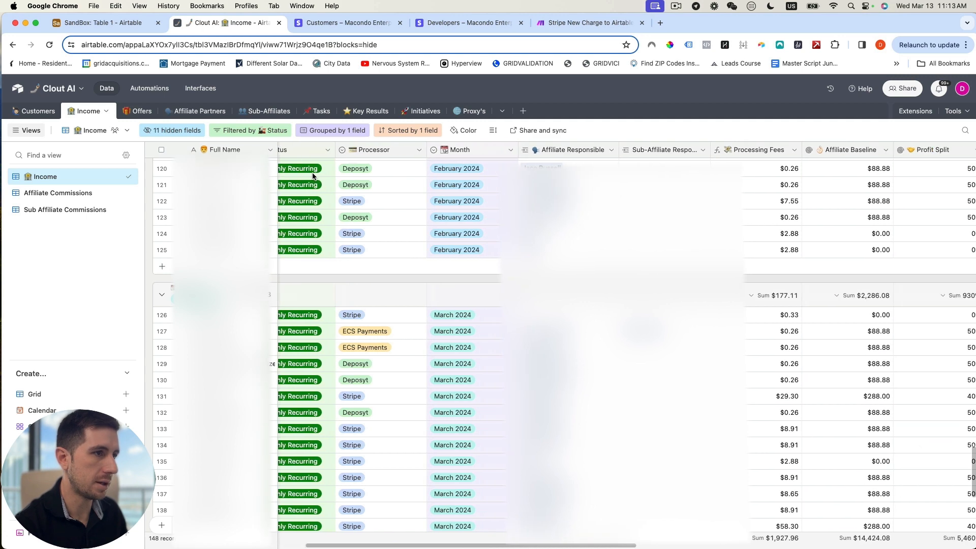
pyautogui.hscroll(8, 297, 201)
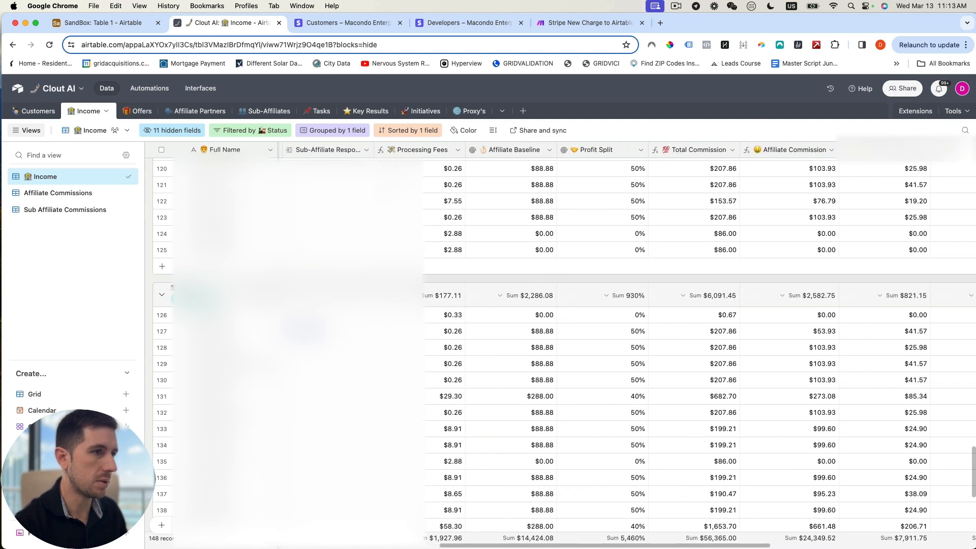
pyautogui.hscroll(10, 336, 173)
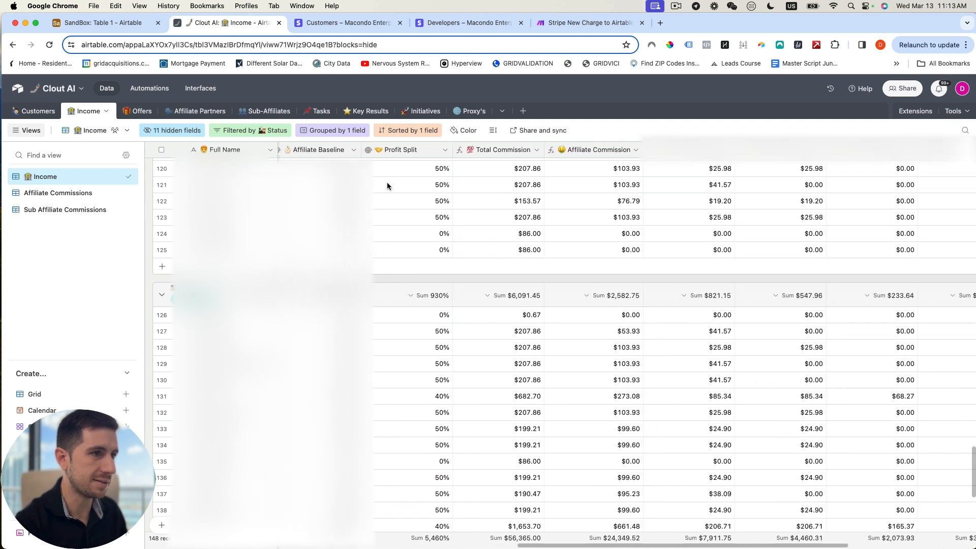
pyautogui.hscroll(4, 336, 176)
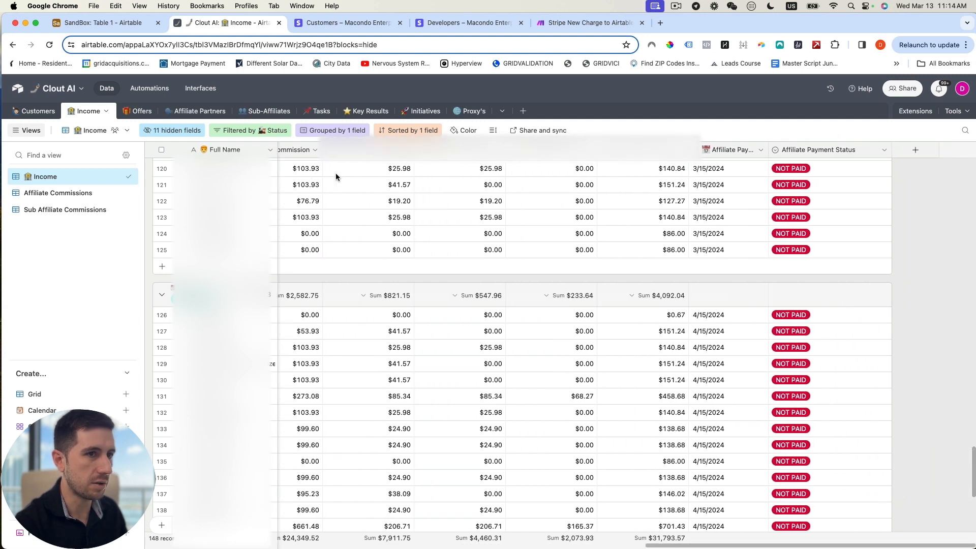
pyautogui.scroll(-5, 510, 258)
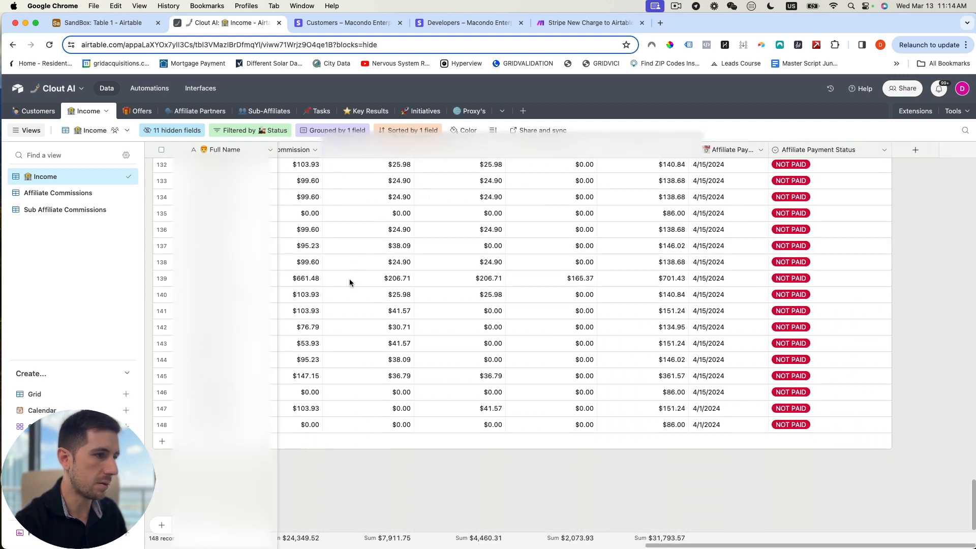
pyautogui.scroll(20, 349, 278)
pyautogui.hscroll(-10, 371, 255)
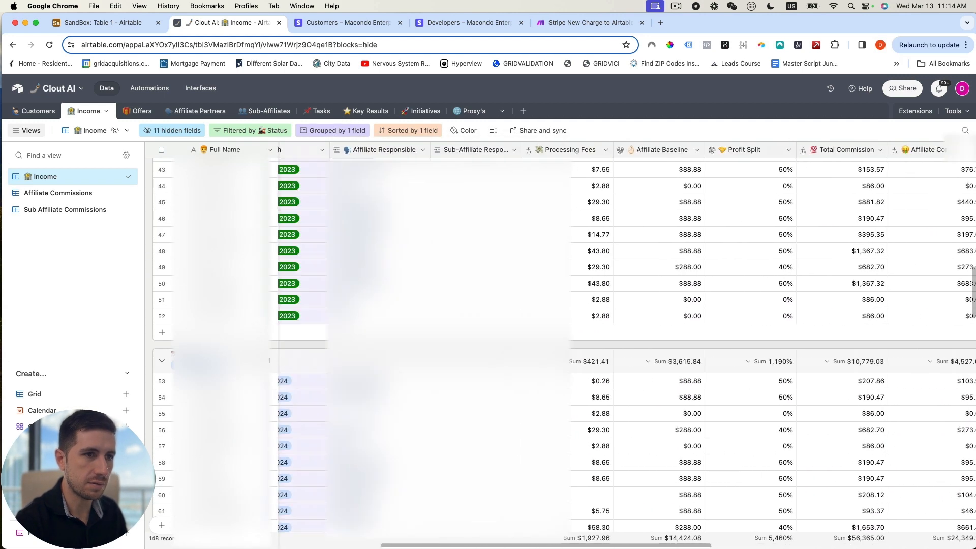
pyautogui.hscroll(-10, 380, 254)
pyautogui.scroll(-12, 381, 254)
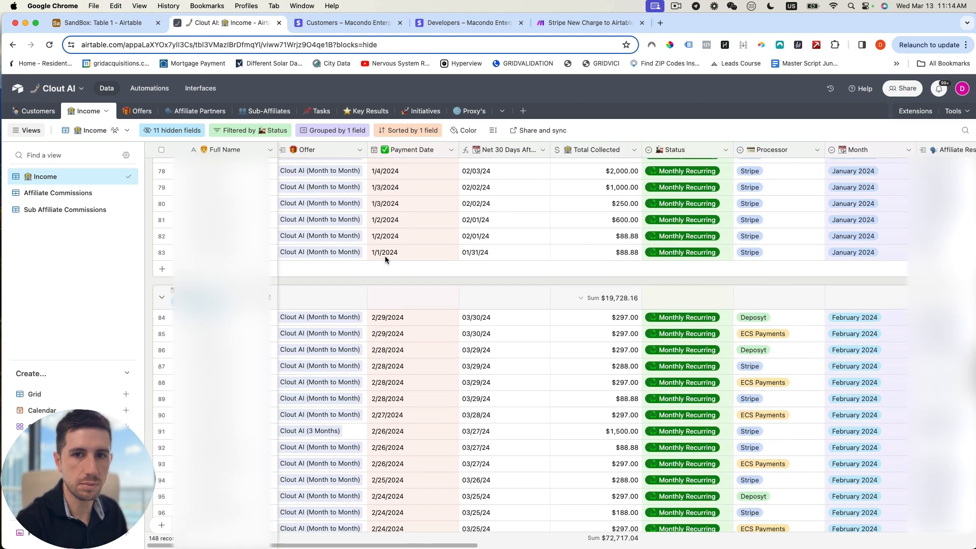
pyautogui.scroll(-1, 385, 256)
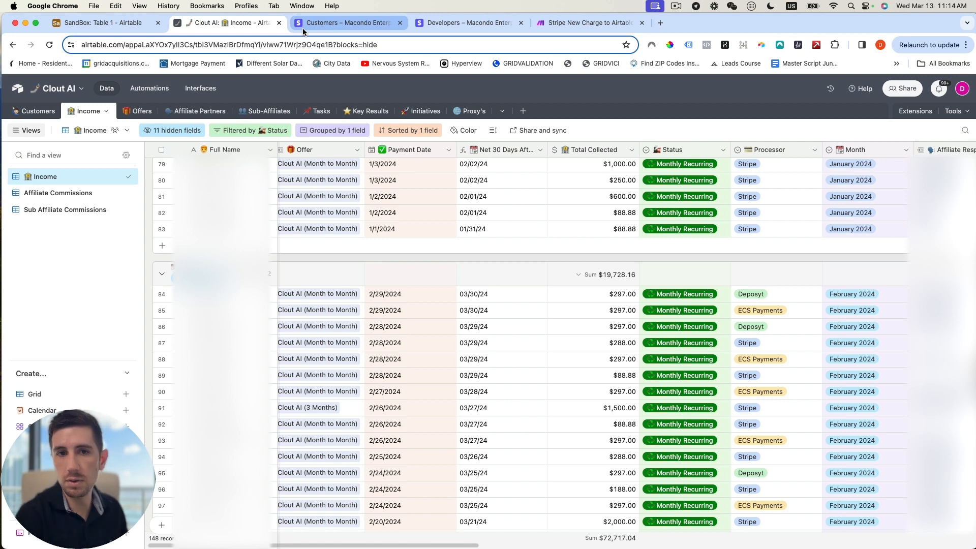
# Switch back to the Stripe New Charge to Airtable scenario in Make
pyautogui.click(583, 24)
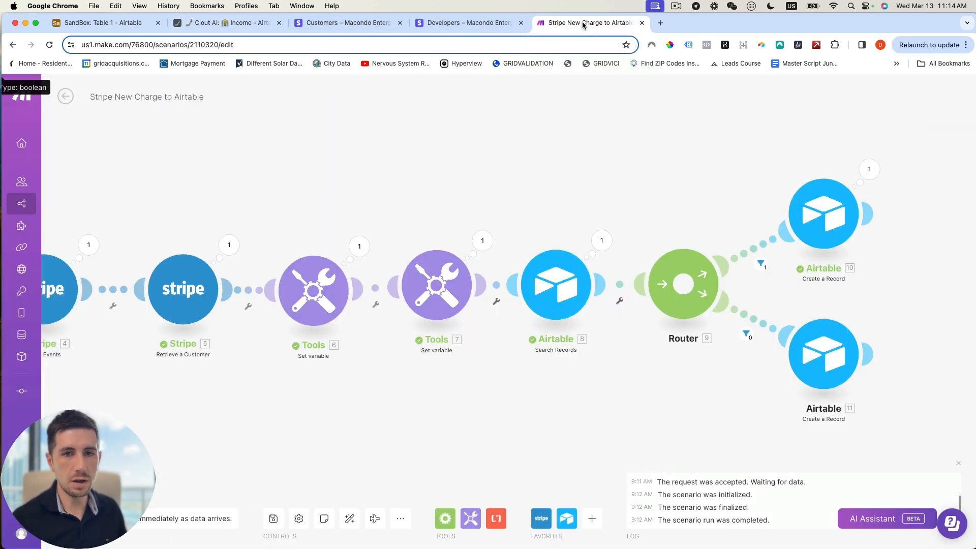